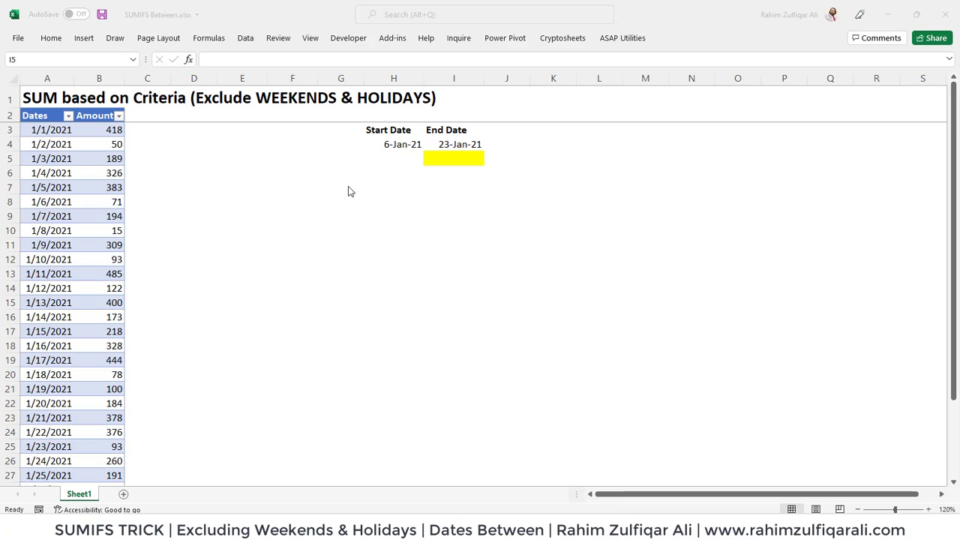
# - Select the yellow result cell I5 on the dates-and-amounts sheet
pyautogui.click(432, 159)
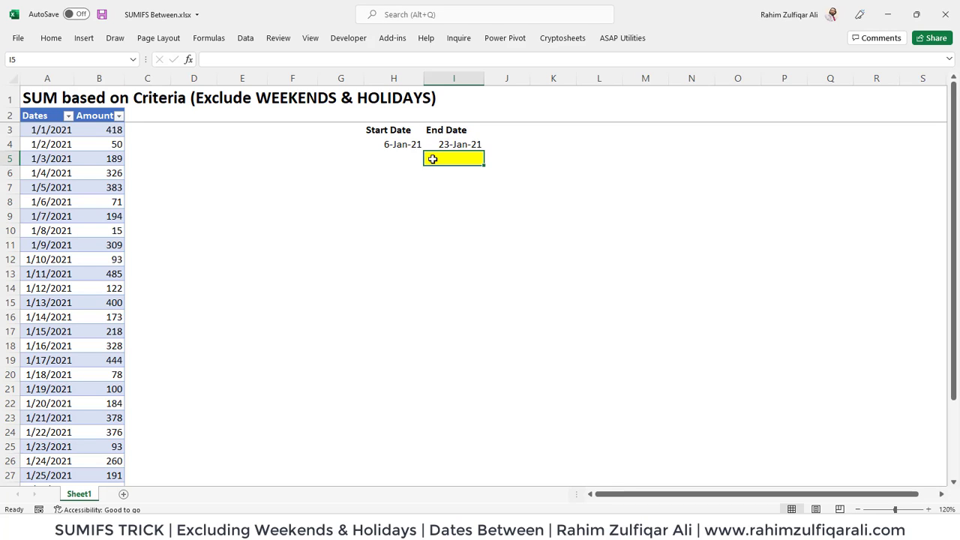
# - Enter the label SUMIFS in cell K5
pyautogui.press('Left')
pyautogui.press('Right')
pyautogui.press('Left')
pyautogui.press('Right')
pyautogui.press('Right')
pyautogui.press('Right')
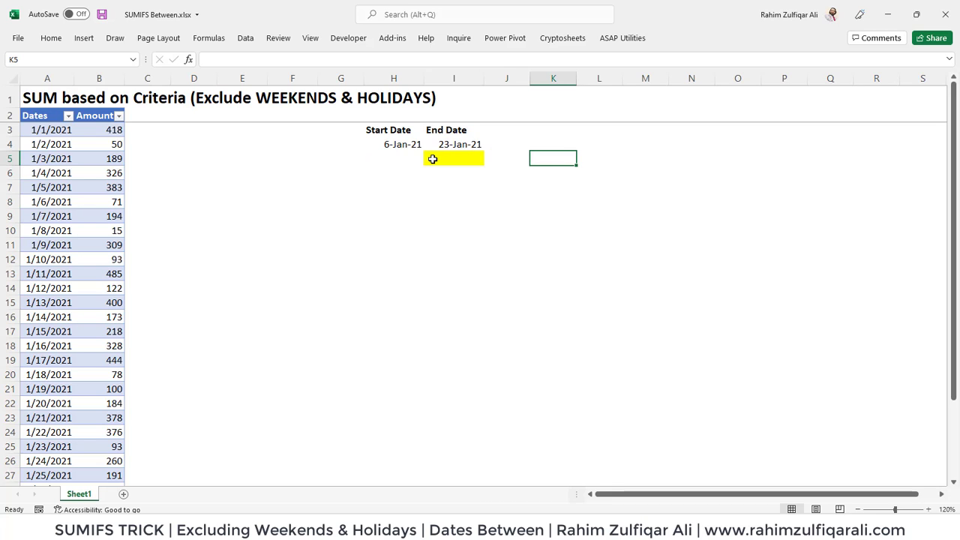
pyautogui.write('SUMIFS')
pyautogui.press('Return')
# - Browse the Dates table from its first date and return to I5
pyautogui.press('Up')
pyautogui.press('Left')
pyautogui.press('Left')
pyautogui.press('Left')
pyautogui.press('Left')
pyautogui.press('Left')
pyautogui.press('Left')
pyautogui.press('Left')
pyautogui.press('Left')
pyautogui.press('Left')
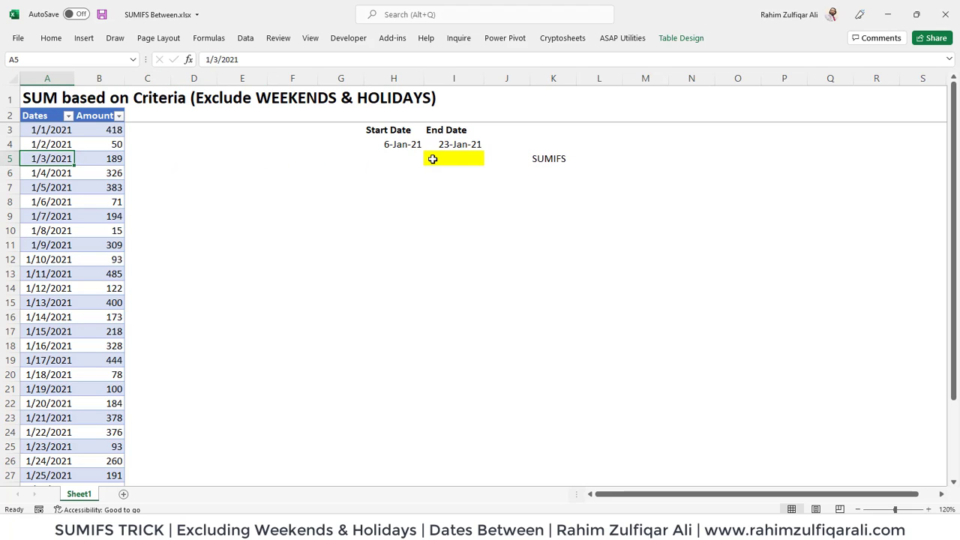
pyautogui.press('Up')
pyautogui.press('Up')
pyautogui.press('Up')
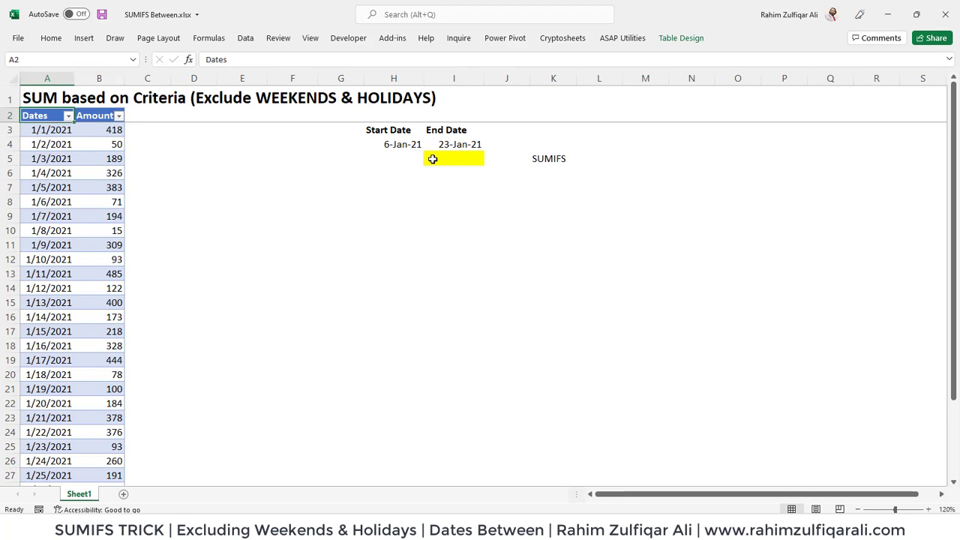
pyautogui.press('Up')
pyautogui.press('Down')
pyautogui.press('Down')
pyautogui.press('Down')
pyautogui.press('Right')
pyautogui.press('Left')
pyautogui.press('Up')
pyautogui.press('Up')
pyautogui.press('Right')
pyautogui.press('Right')
pyautogui.press('Right')
pyautogui.press('Right')
pyautogui.press('Down')
pyautogui.press('Down')
pyautogui.press('Down')
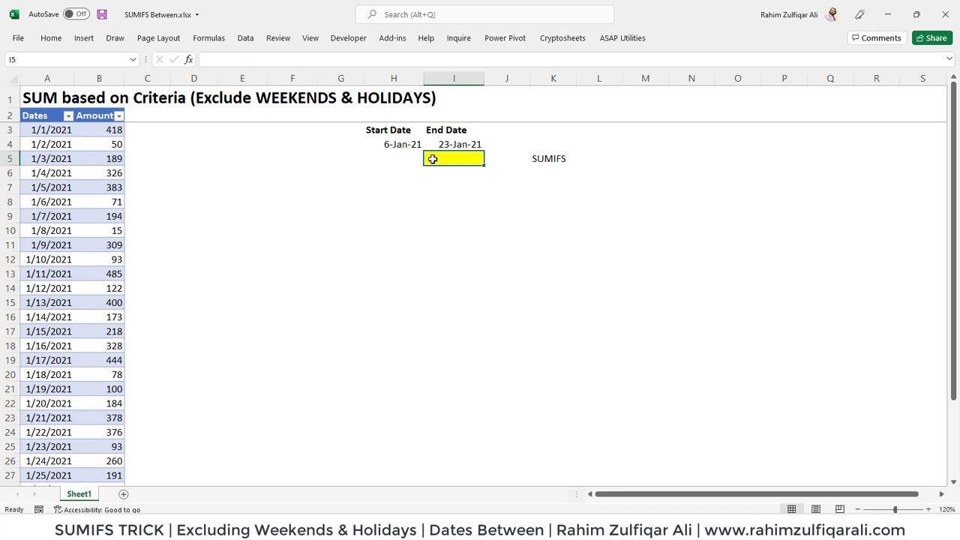
# - Check the Start Date in H4 and End Date in I4, then head toward the table
pyautogui.press('Up')
pyautogui.press('Left')
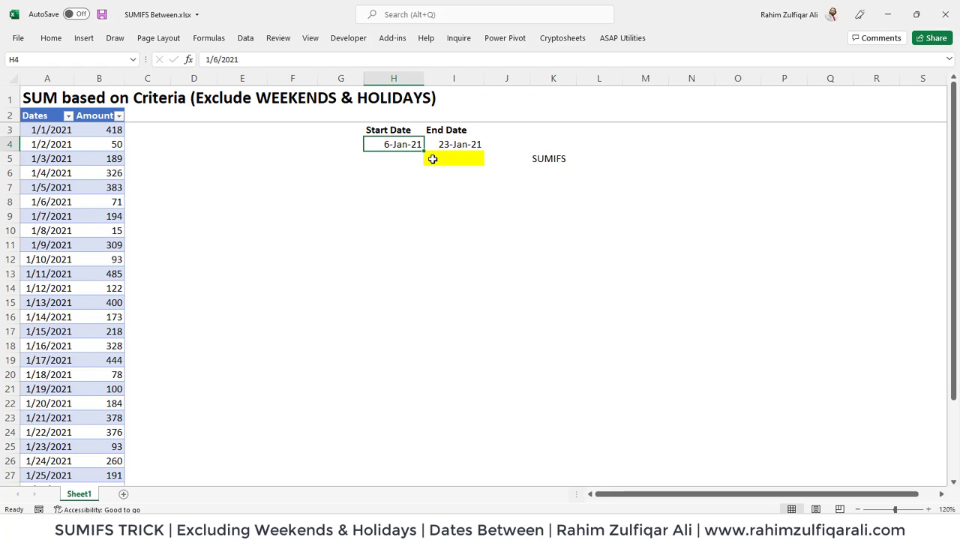
pyautogui.press('Right')
pyautogui.press('Down')
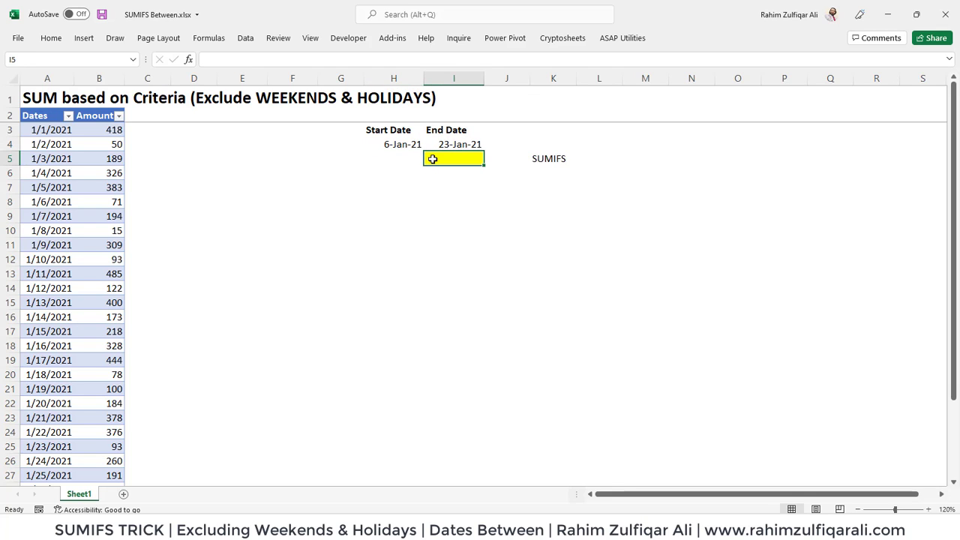
pyautogui.press('Left')
pyautogui.hotkey('ctrl', 'Left')
# - Enter =SUM(B8:B25) in E7 as a 4061 check total, then return to I5
pyautogui.press('Down')
pyautogui.press('Down')
pyautogui.press('Right')
pyautogui.press('Right')
pyautogui.press('Right')
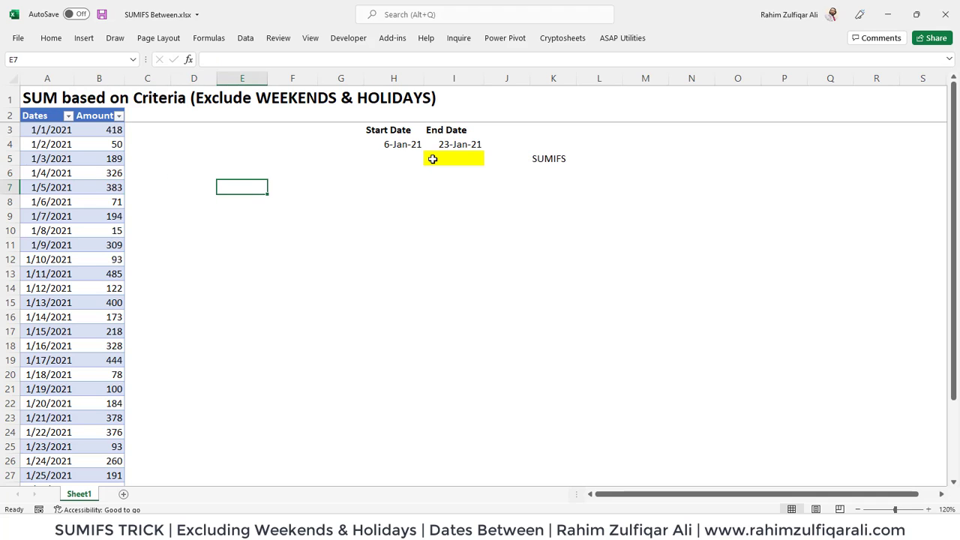
pyautogui.write('=SUM(')
pyautogui.press('Left')
pyautogui.hotkey('ctrl', 'Left')
pyautogui.press('Down')
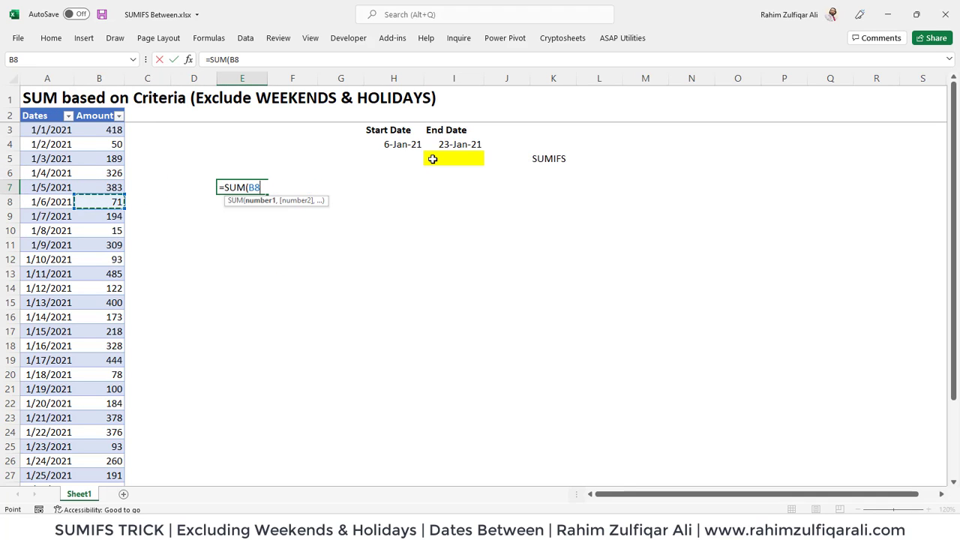
pyautogui.press('Right')
pyautogui.hotkey('shift', 'Down')
pyautogui.hotkey('shift', 'Down')
pyautogui.hotkey('shift', 'Down')
pyautogui.hotkey('shift', 'Down')
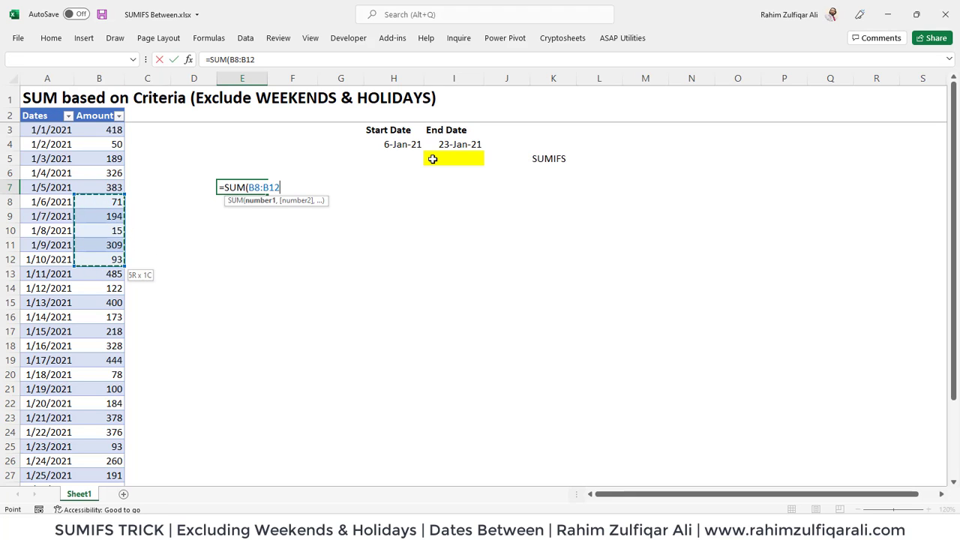
pyautogui.hotkey('shift', 'Down')
pyautogui.hotkey('shift', 'Down')
pyautogui.hotkey('shift', 'Down')
pyautogui.hotkey('shift', 'Down')
pyautogui.hotkey('shift', 'Down')
pyautogui.hotkey('shift', 'Down')
pyautogui.hotkey('shift', 'Down')
pyautogui.hotkey('shift', 'Down')
pyautogui.hotkey('shift', 'Down')
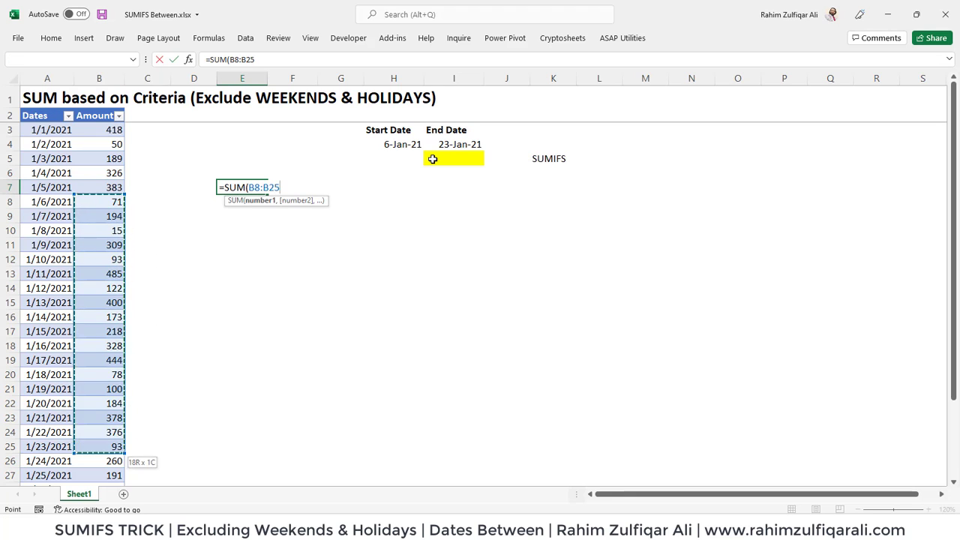
pyautogui.write(')')
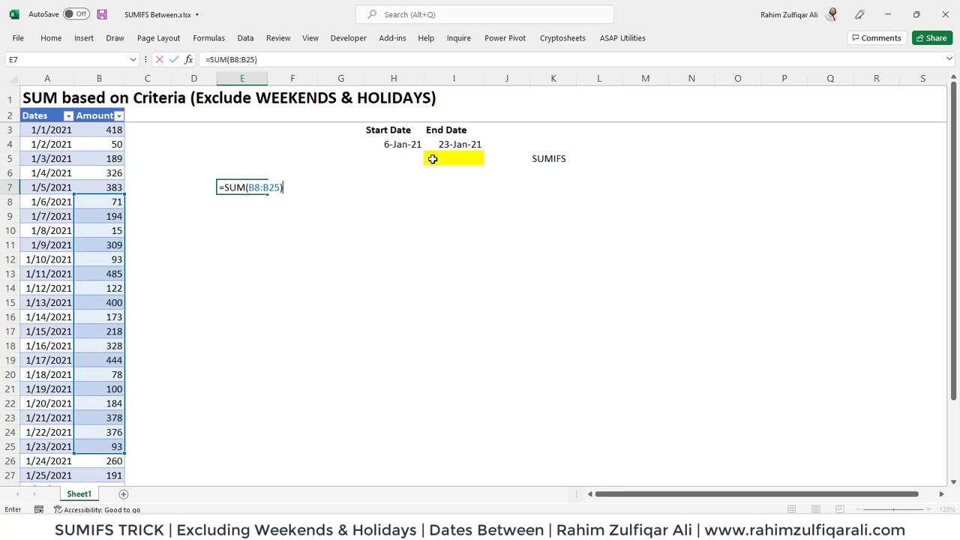
pyautogui.press('Return')
pyautogui.press('Up')
pyautogui.press('Right')
pyautogui.press('Right')
pyautogui.press('Right')
pyautogui.press('Right')
pyautogui.press('Up')
# - Start =SUMIFS( in I5 with the Data[Amount] column as the sum range
pyautogui.write('=SU')
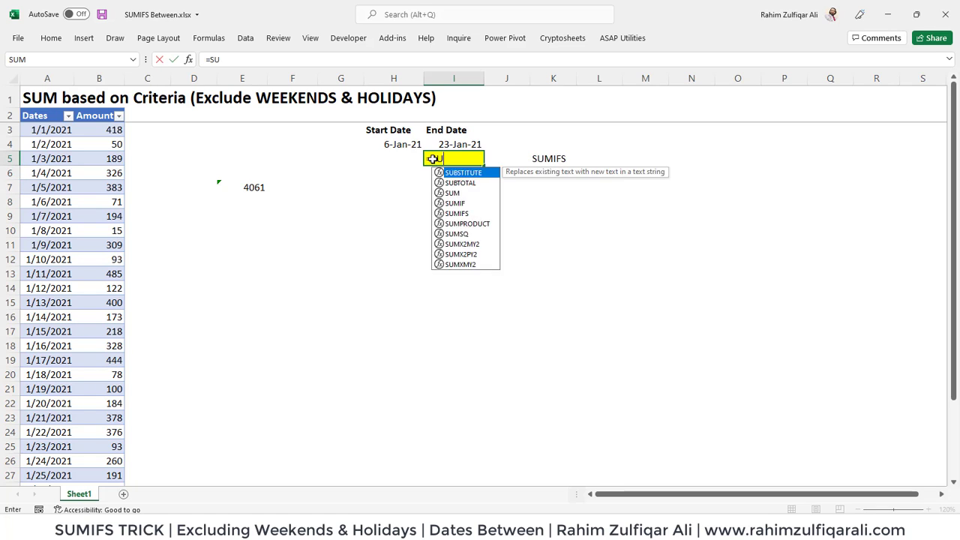
pyautogui.write('MIFS(')
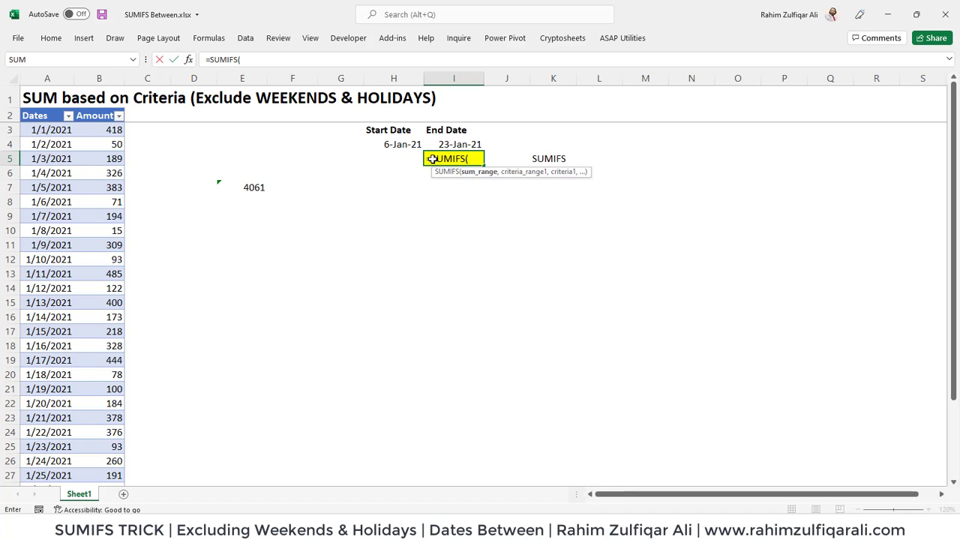
pyautogui.press('Left')
pyautogui.press('Left')
pyautogui.press('Left')
pyautogui.press('Left')
pyautogui.press('Left')
pyautogui.press('Left')
pyautogui.press('Up')
pyautogui.press('Up')
pyautogui.press('Up')
pyautogui.press('Down')
pyautogui.hotkey('ctrl', 'shift', 'Down')
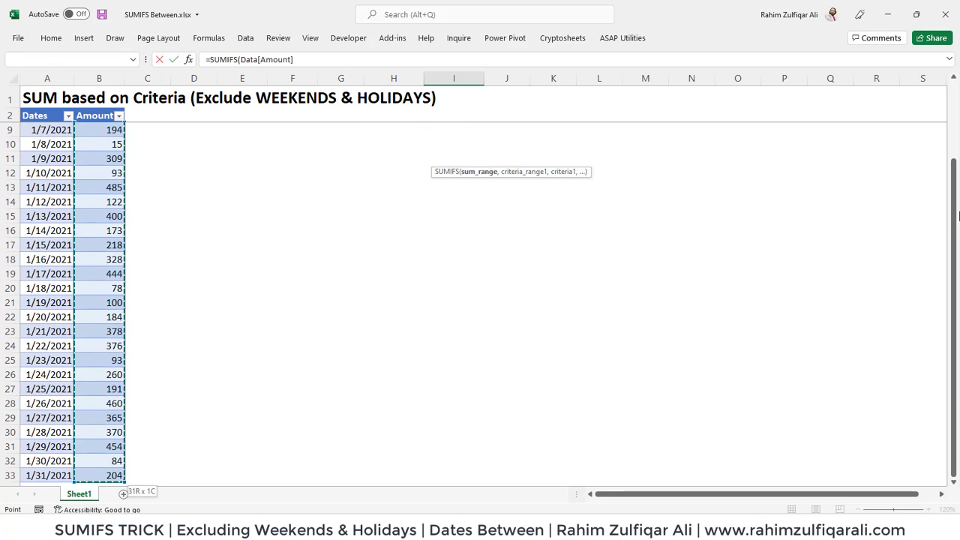
pyautogui.moveTo(955, 228); pyautogui.dragTo(956, 150)
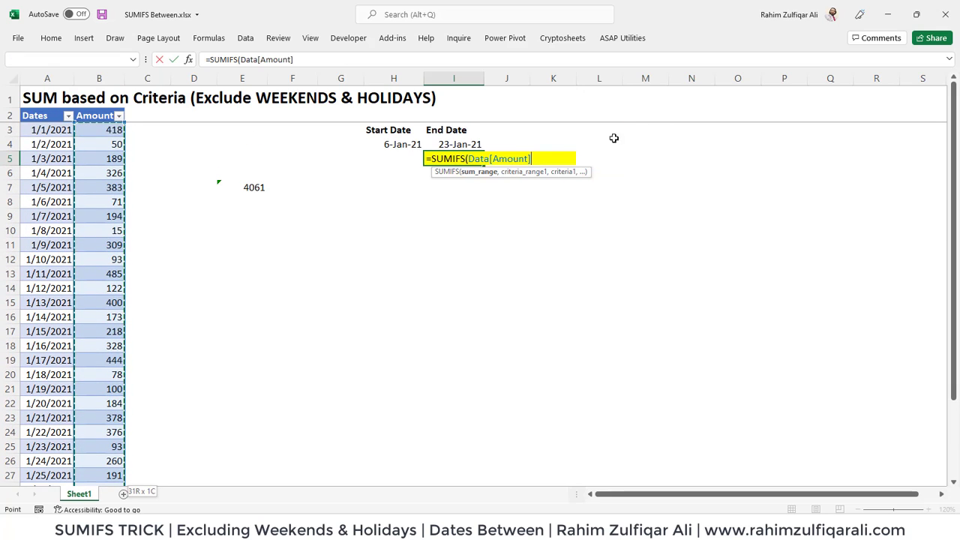
pyautogui.click(540, 156)
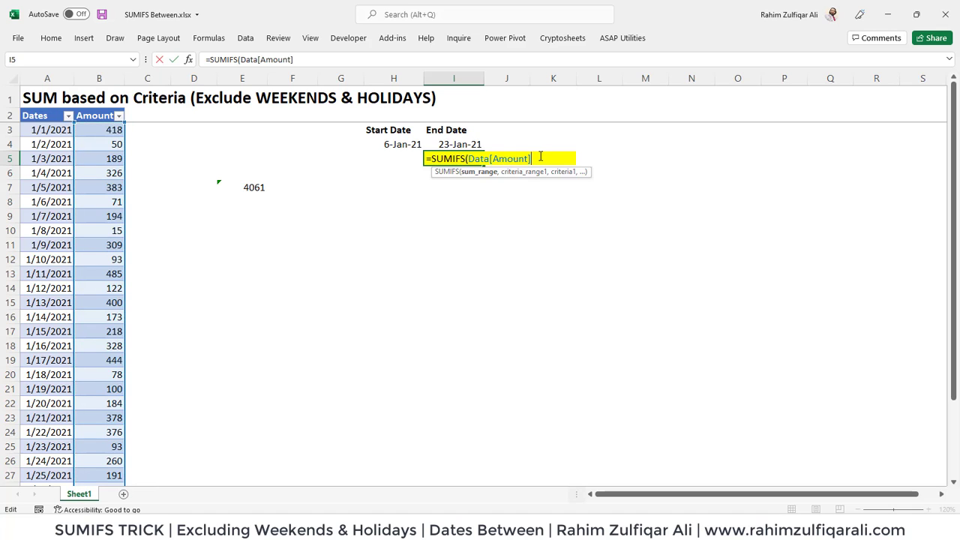
# - Add Data[Dates] as the first criteria range, followed by ">="&
pyautogui.write(',')
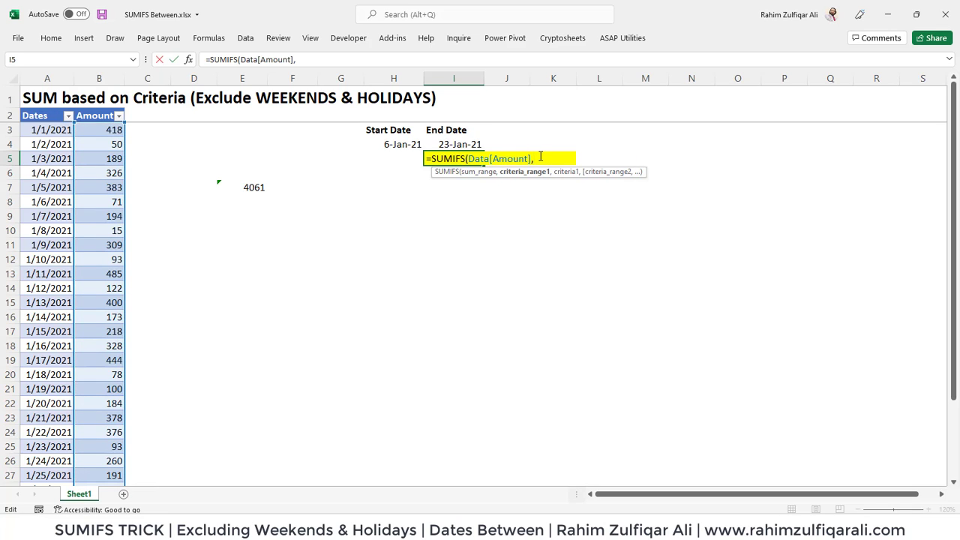
pyautogui.write('DA')
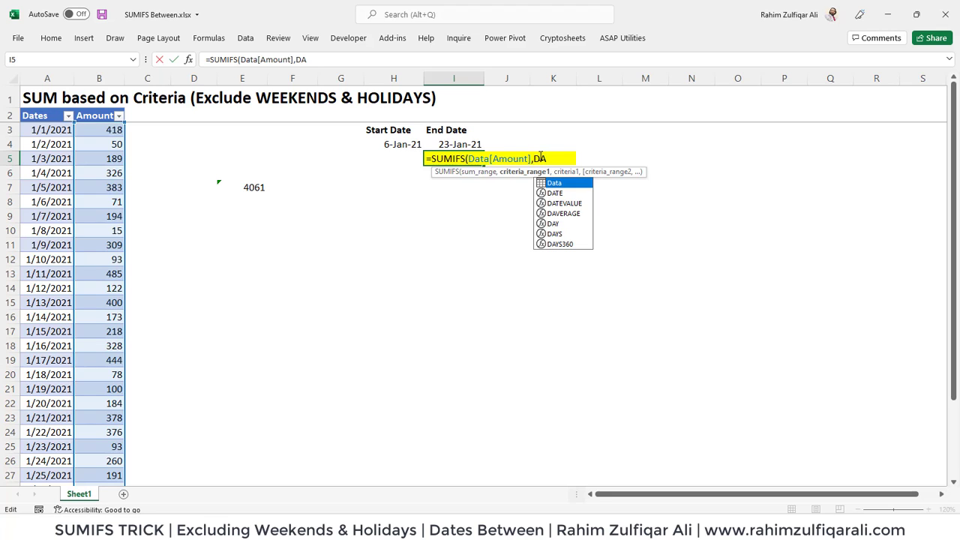
pyautogui.press('Tab')
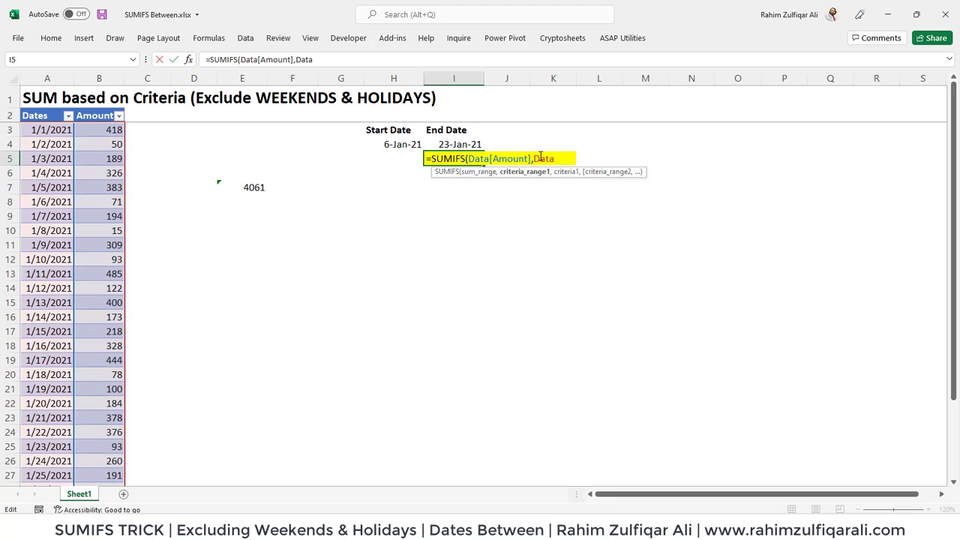
pyautogui.write('[')
pyautogui.press('Down')
pyautogui.press('Tab')
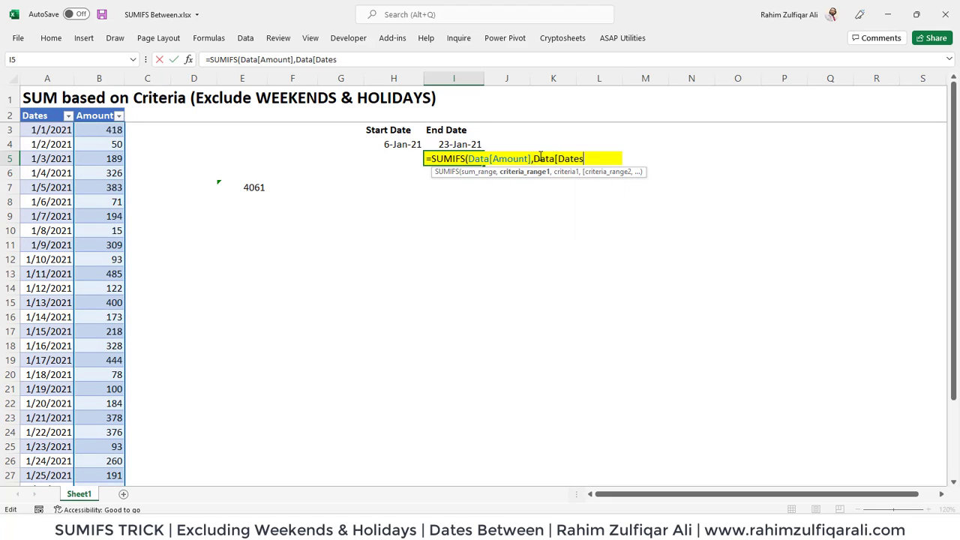
pyautogui.write(']]')
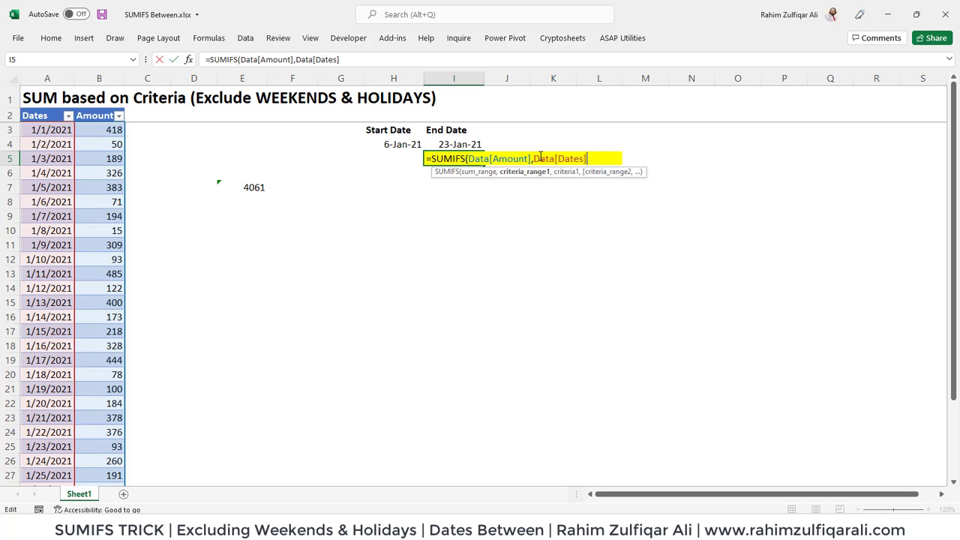
pyautogui.write(',')
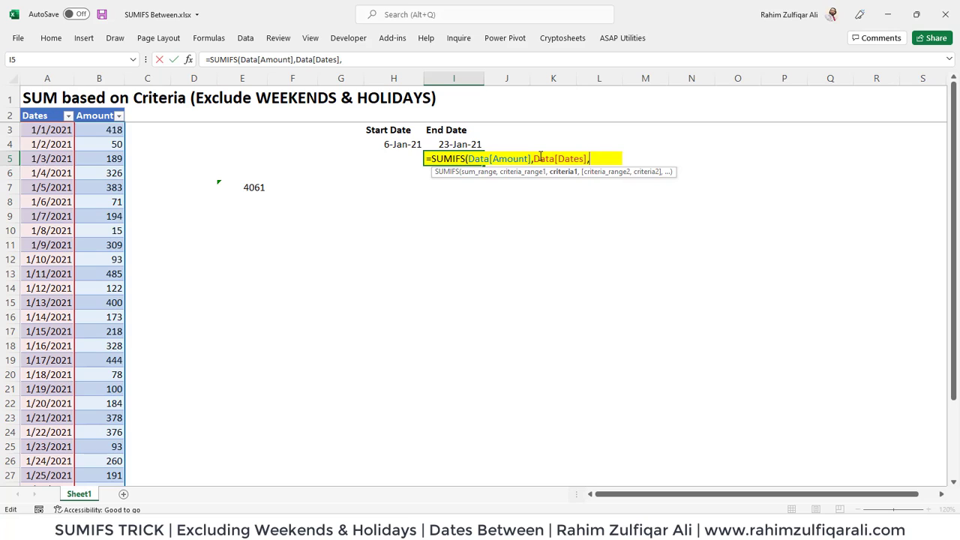
pyautogui.write('"')
pyautogui.write('>')
pyautogui.write('="')
pyautogui.write('&')
# - Use the Start Date as absolute $H$4 for the ">=" criterion
pyautogui.press('Home')
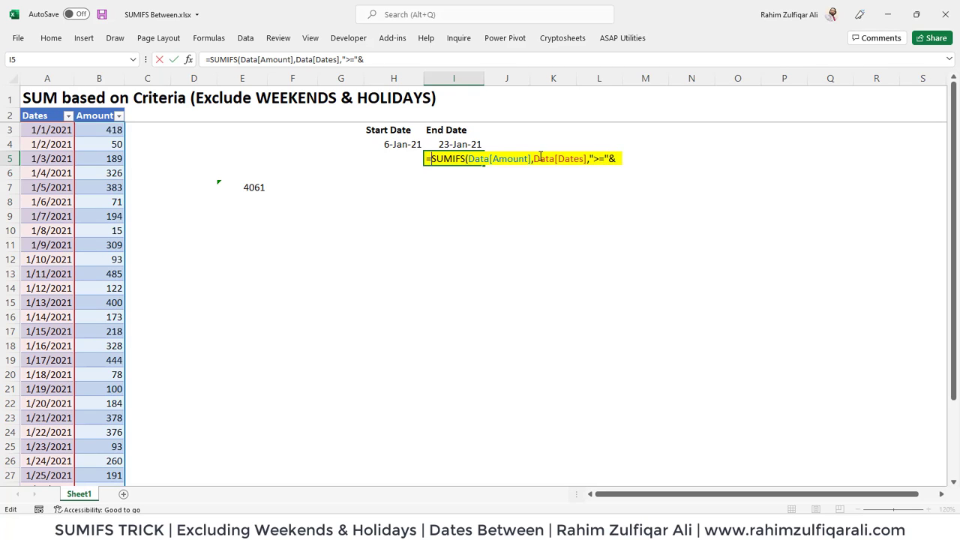
pyautogui.press('Right')
pyautogui.press('Right')
pyautogui.press('Right')
pyautogui.press('Right')
pyautogui.press('Right')
pyautogui.press('Right')
pyautogui.press('Right')
pyautogui.press('Right')
pyautogui.press('Right')
pyautogui.press('Right')
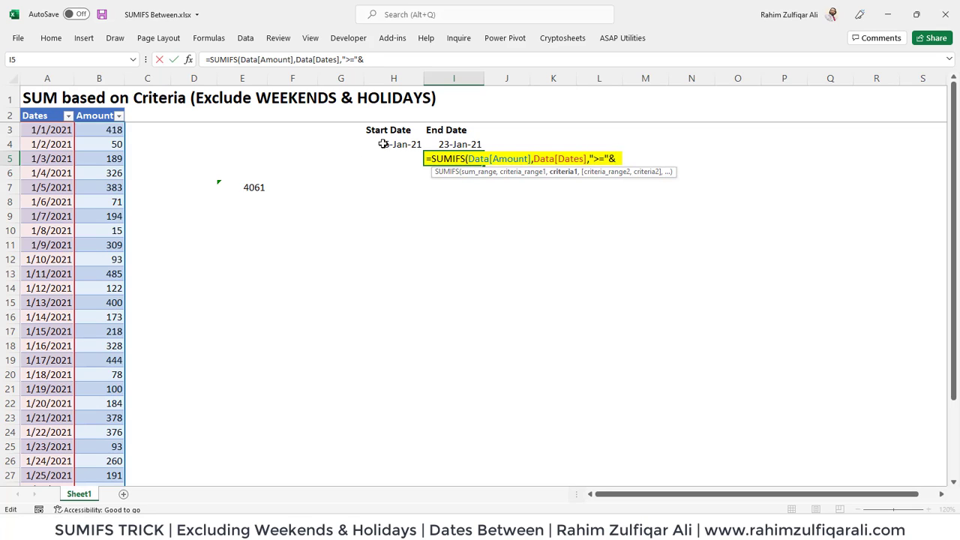
pyautogui.click(378, 144)
pyautogui.press('F4')
# - Add Data[Dates],"<="&$I$4 as the end-date criterion and commit, returning 4061
pyautogui.write(',')
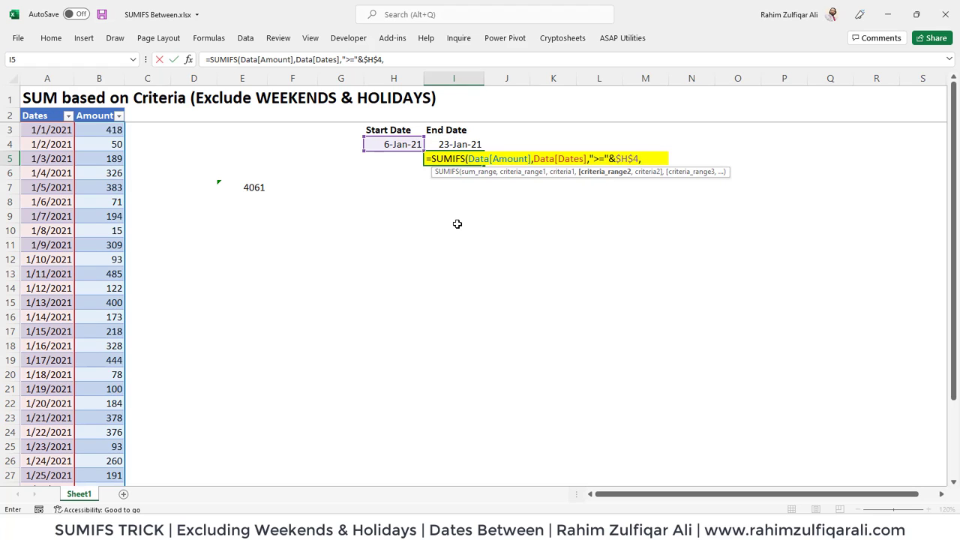
pyautogui.write('DATA')
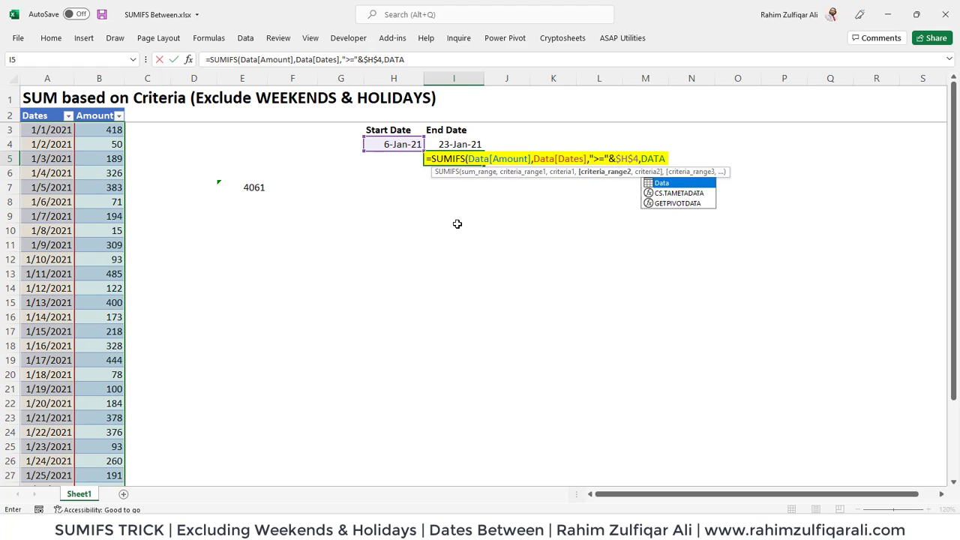
pyautogui.press('Tab')
pyautogui.write('[')
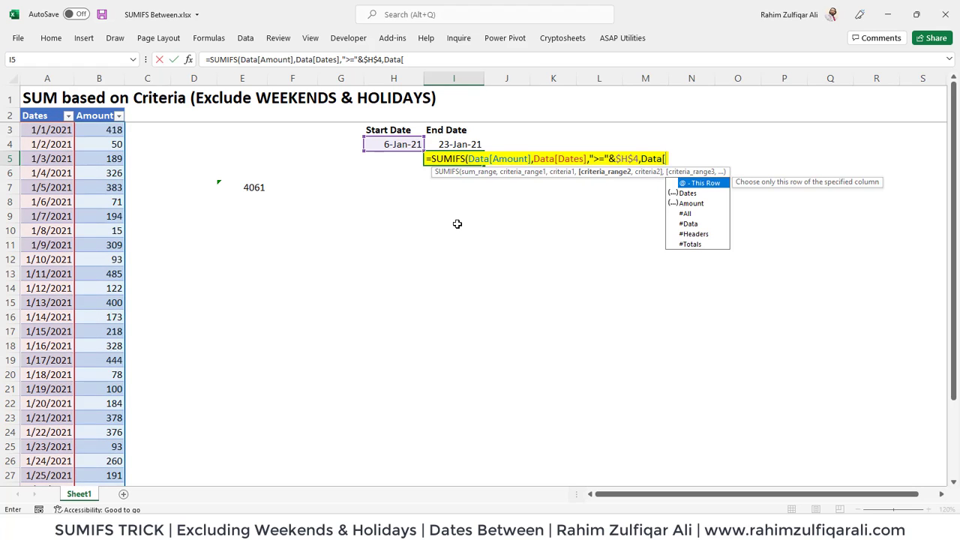
pyautogui.press('Tab')
pyautogui.write(']')
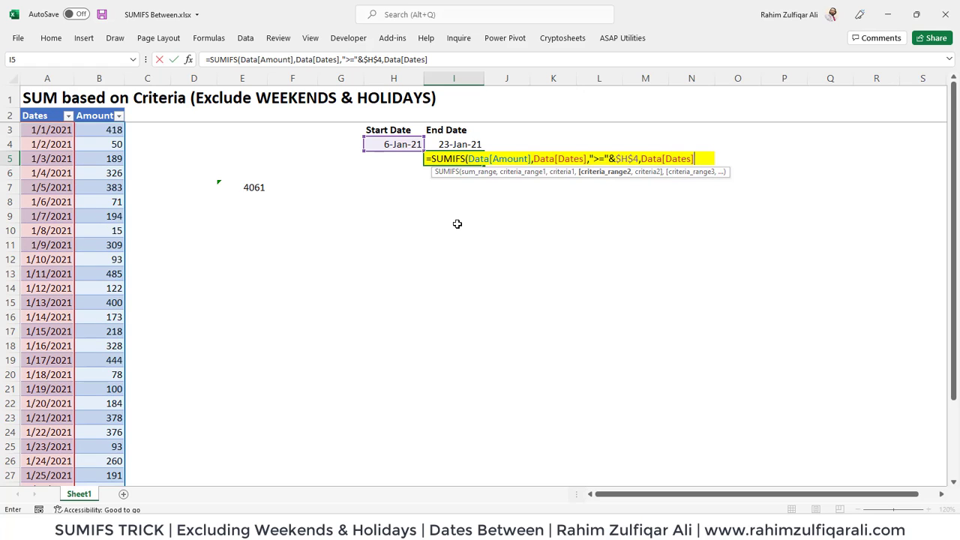
pyautogui.write(',"')
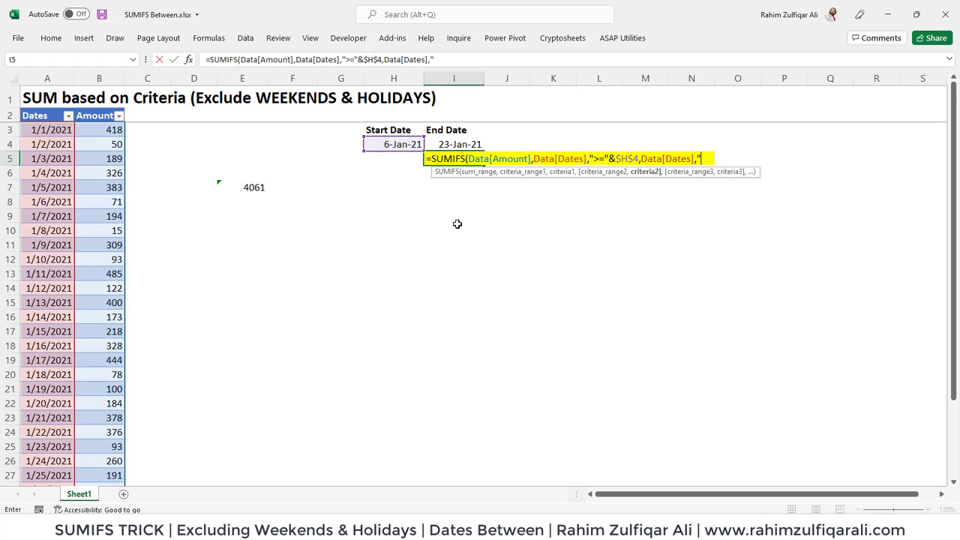
pyautogui.write('<="&')
pyautogui.click(460, 144)
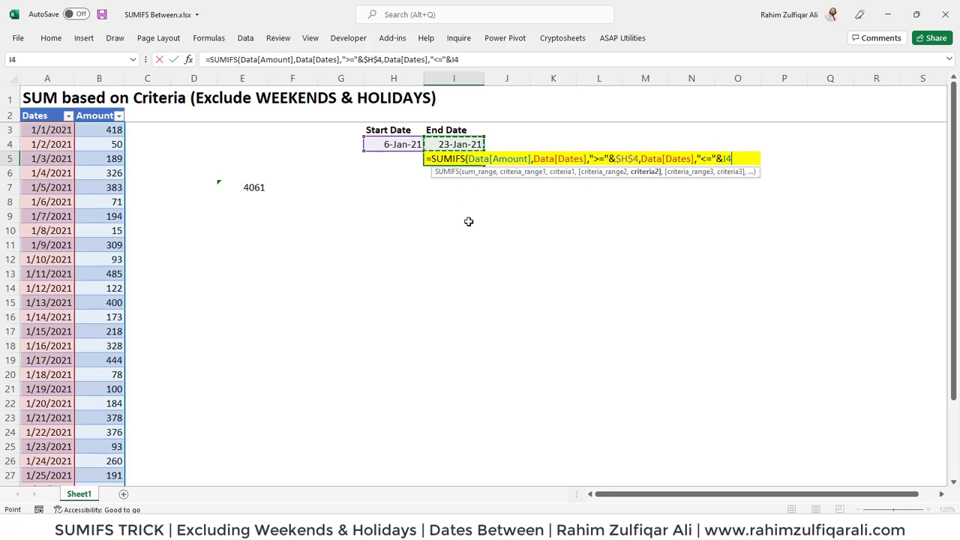
pyautogui.press('F4')
pyautogui.press('Return')
pyautogui.press('Up')
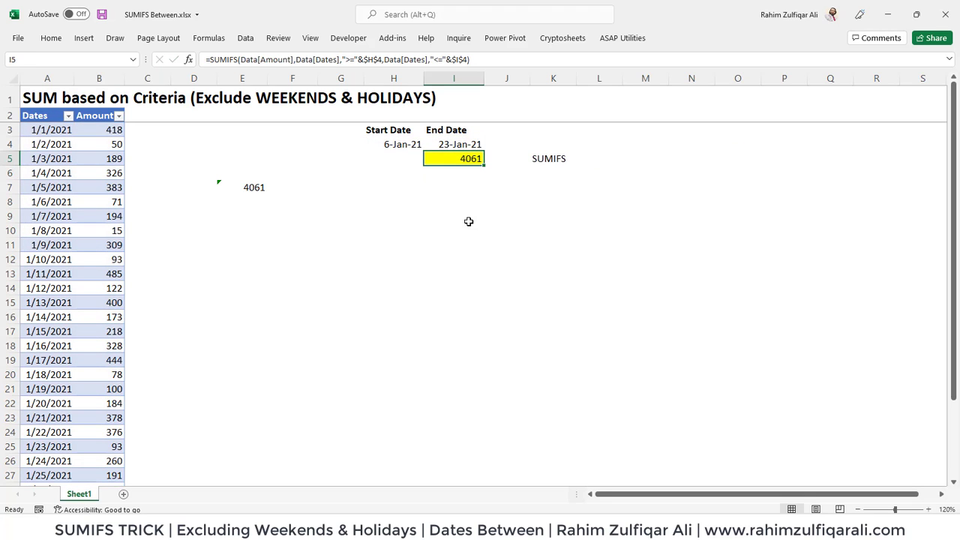
pyautogui.press('Up')
pyautogui.press('Left')
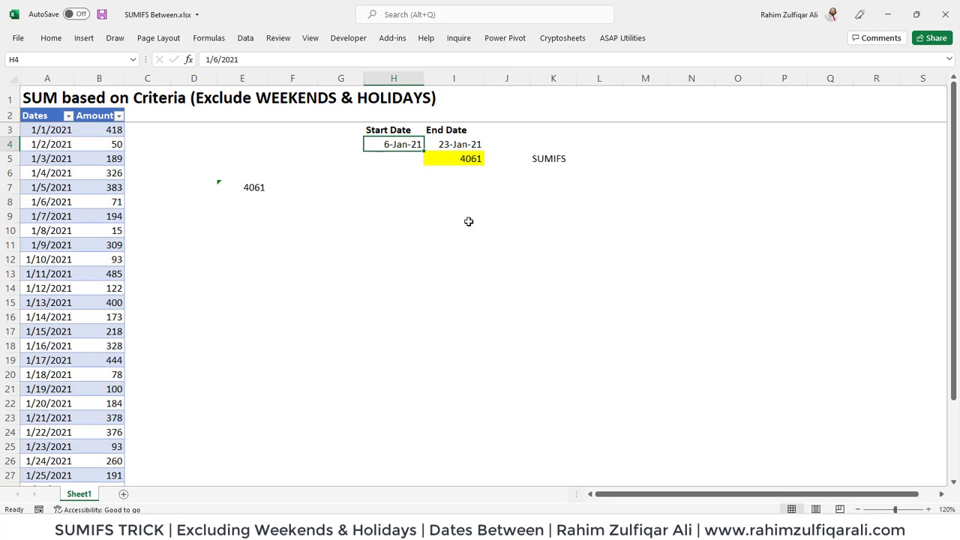
pyautogui.press('F2')
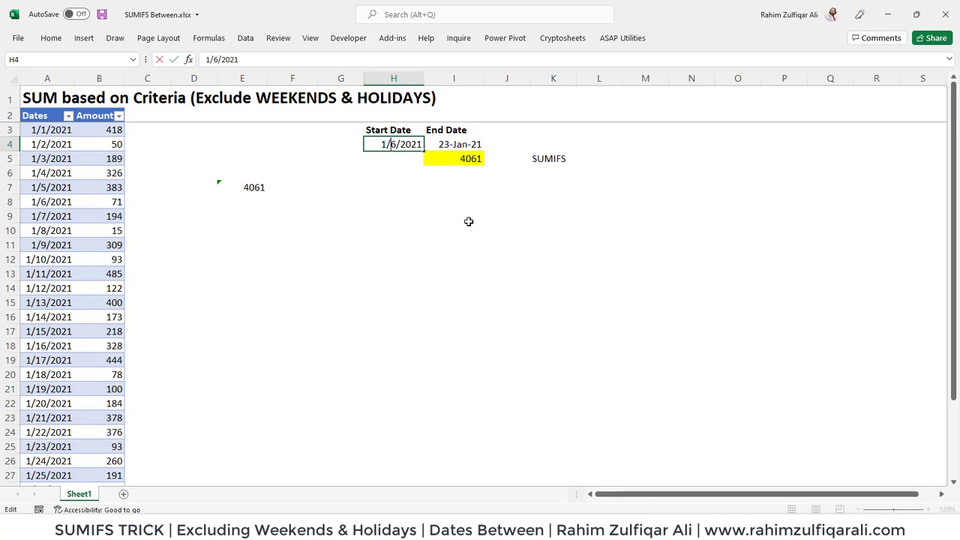
pyautogui.hotkey('shift', 'Right')
pyautogui.write('3')
pyautogui.press('Return')
pyautogui.press('Right')
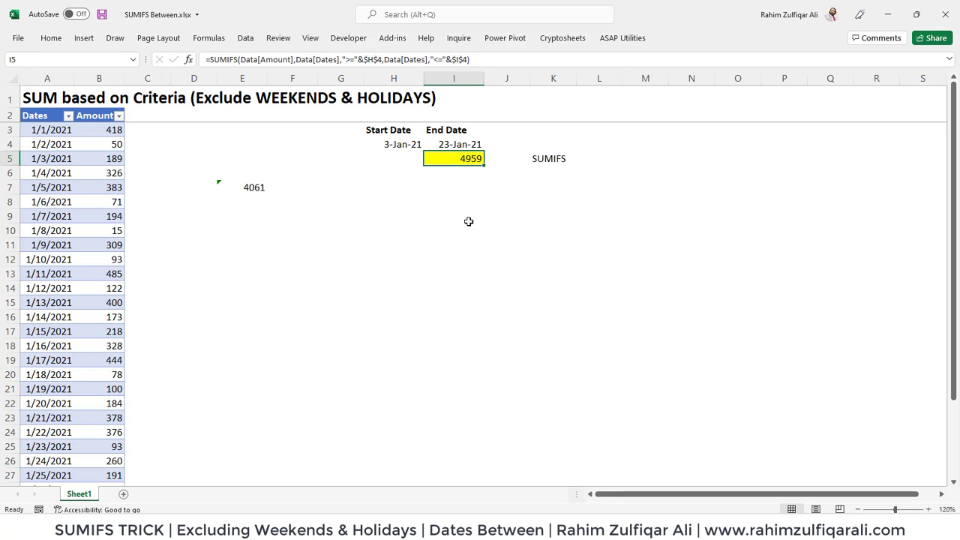
pyautogui.press('Up')
pyautogui.press('Down')
pyautogui.press('F2')
pyautogui.press('Escape')
pyautogui.press('Up')
pyautogui.press('Left')
pyautogui.press('F2')
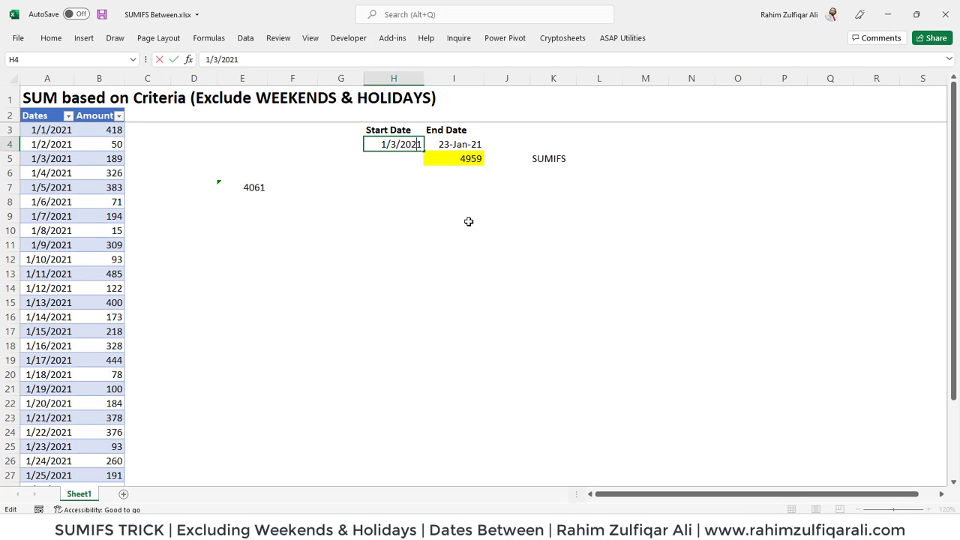
pyautogui.hotkey('shift', 'Left')
pyautogui.write('6')
pyautogui.press('Return')
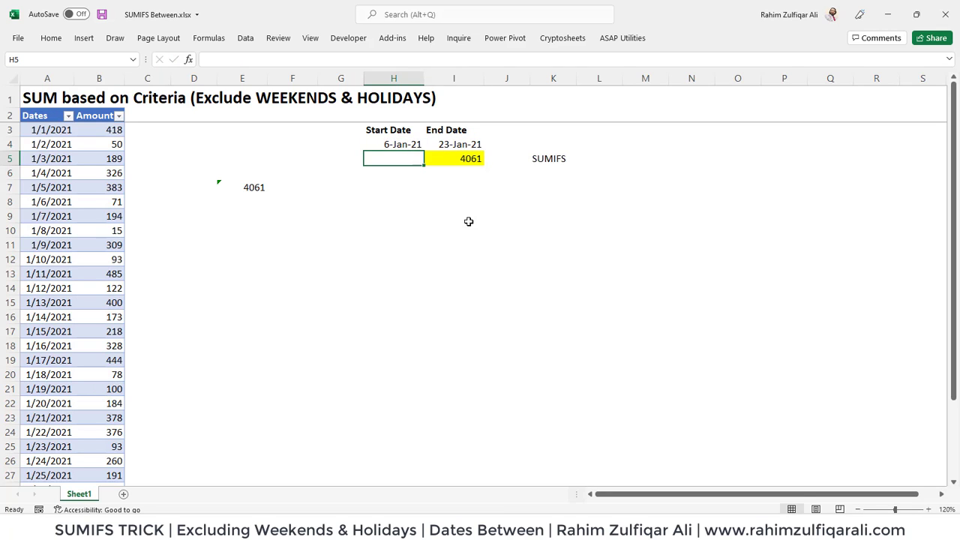
pyautogui.press('Left')
pyautogui.press('Left')
pyautogui.press('Down')
pyautogui.press('Down')
pyautogui.press('Right')
pyautogui.press('Right')
pyautogui.press('Right')
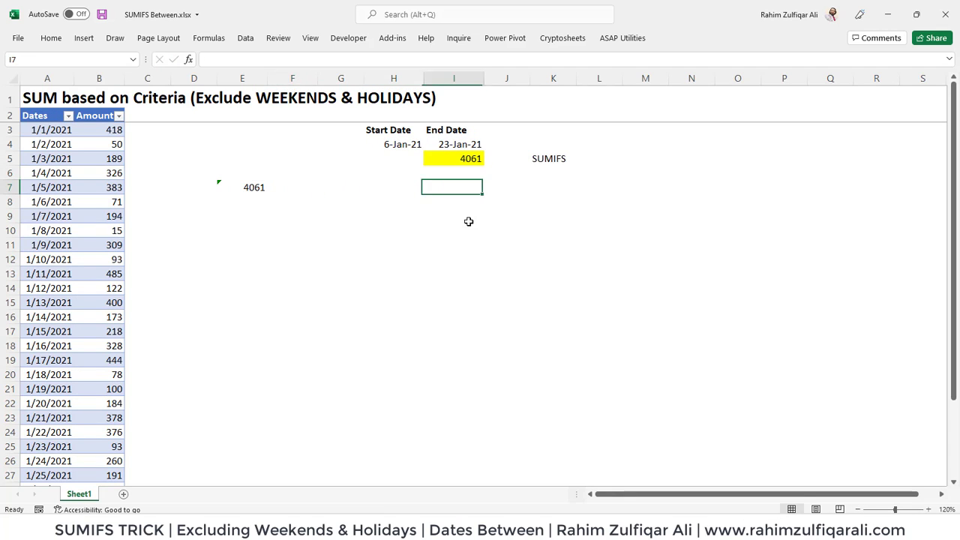
pyautogui.press('Up')
pyautogui.press('Up')
pyautogui.press('Up')
pyautogui.press('Down')
pyautogui.press('Up')
pyautogui.press('Left')
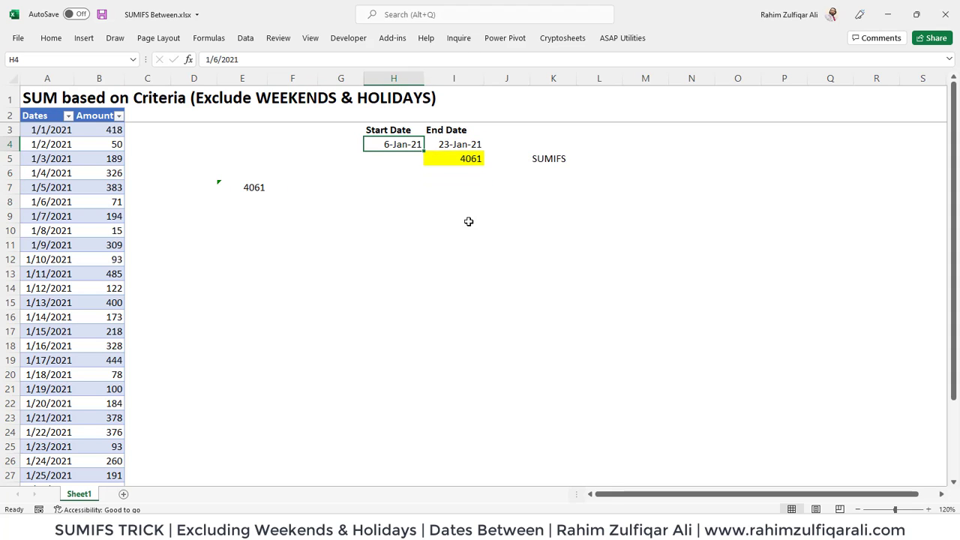
pyautogui.press('Right')
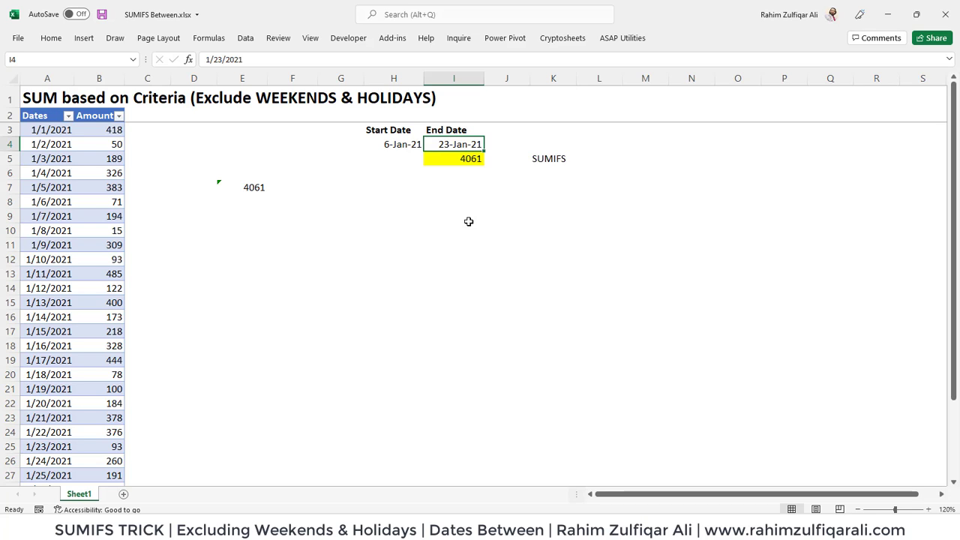
pyautogui.press('Down')
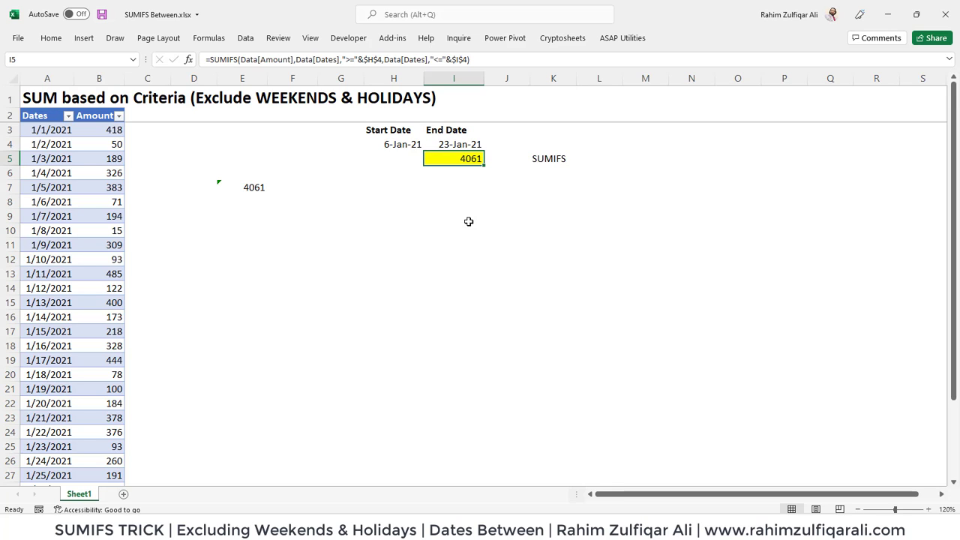
# - Add the header Weekday in C2, extending the Data table
pyautogui.press('Left')
pyautogui.press('Left')
pyautogui.press('Left')
pyautogui.press('Left')
pyautogui.press('Up')
pyautogui.press('Up')
pyautogui.press('Up')
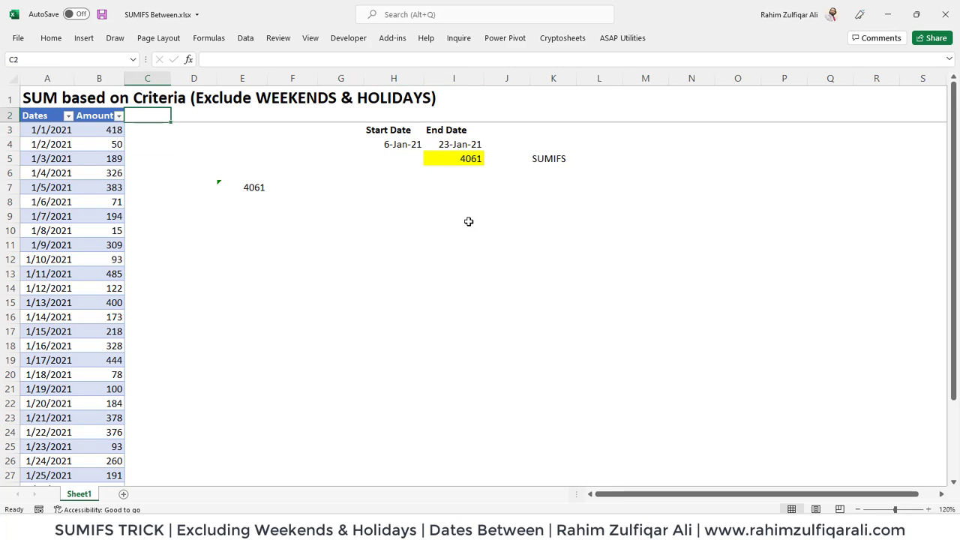
pyautogui.write('Weekday')
pyautogui.press('Return')
pyautogui.write('=')
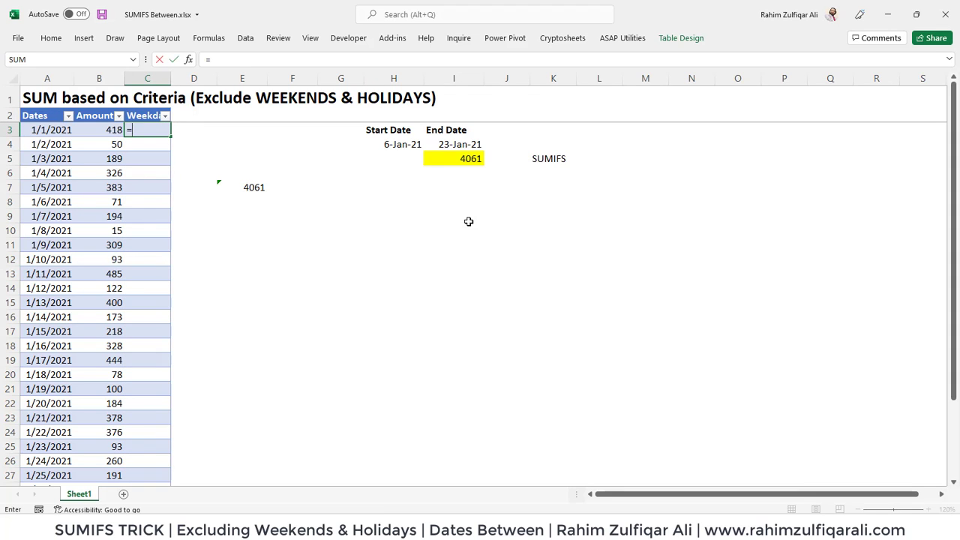
pyautogui.write('wee')
pyautogui.press('Tab')
pyautogui.press('Left')
pyautogui.press('Left')
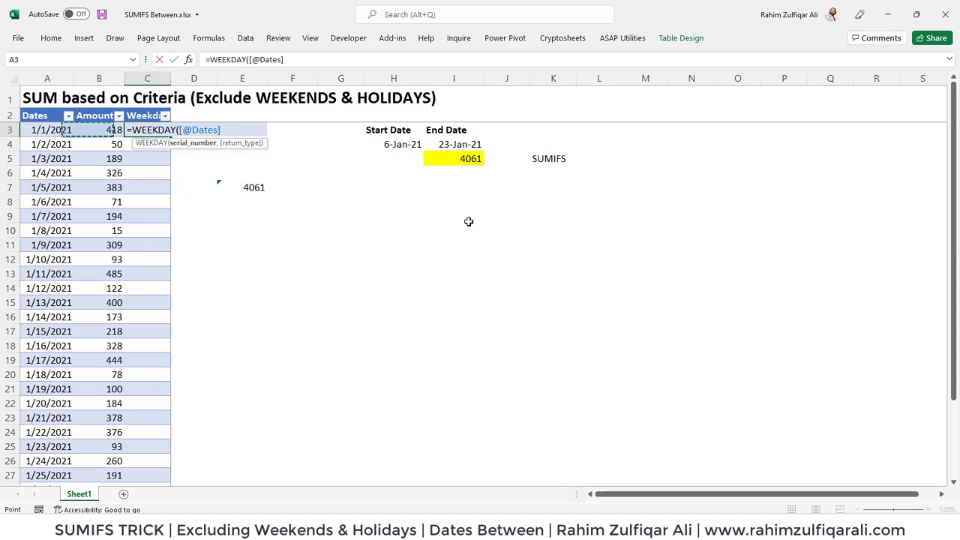
pyautogui.write(',')
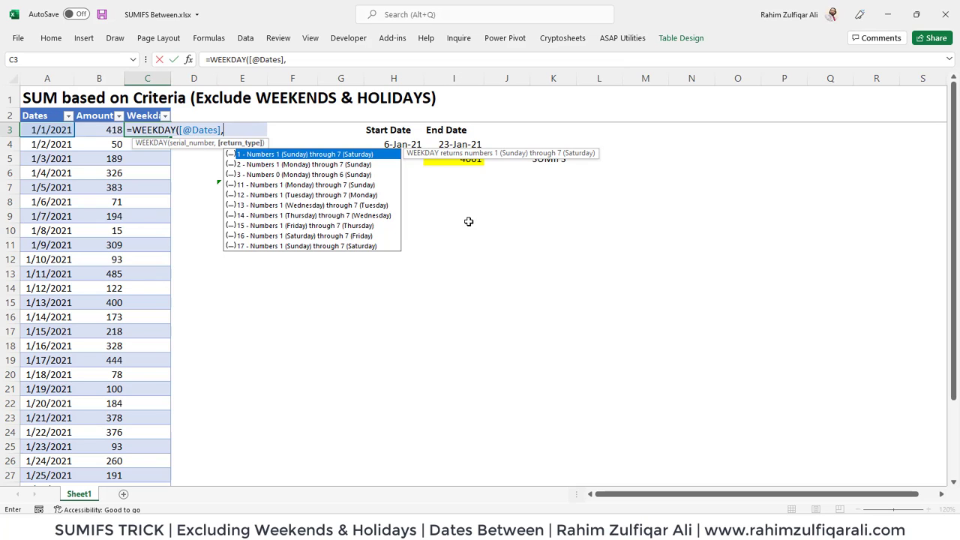
pyautogui.write('2)')
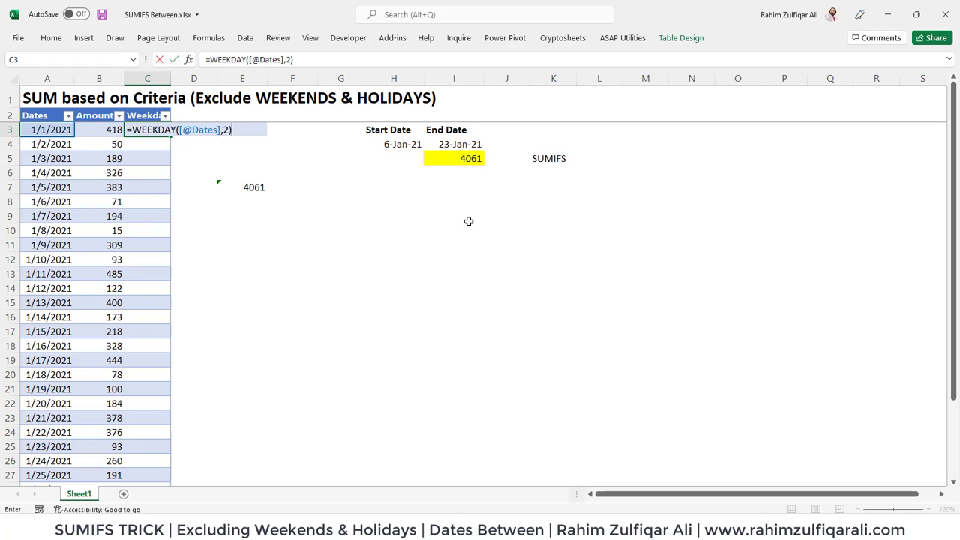
pyautogui.press('Return')
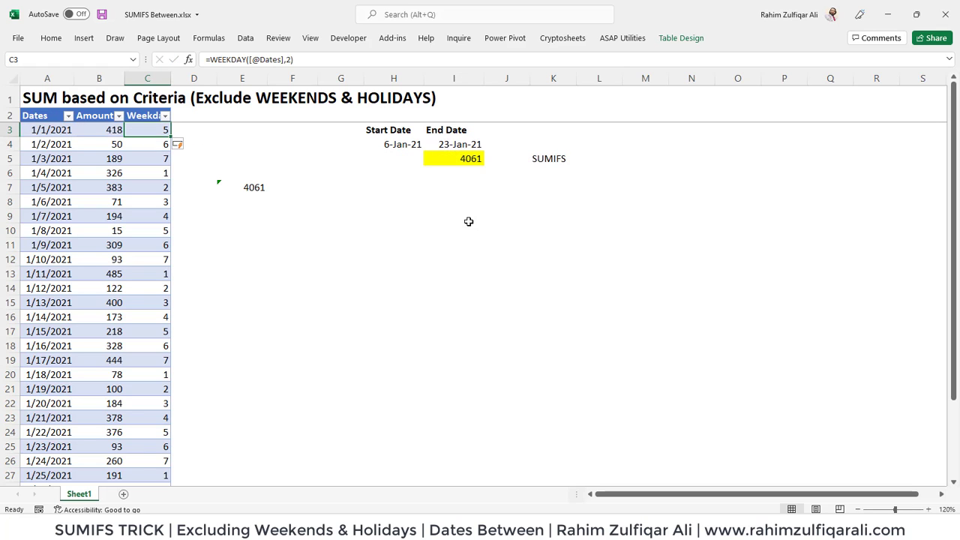
pyautogui.press('Down')
pyautogui.press('Down')
pyautogui.press('Down')
pyautogui.press('Down')
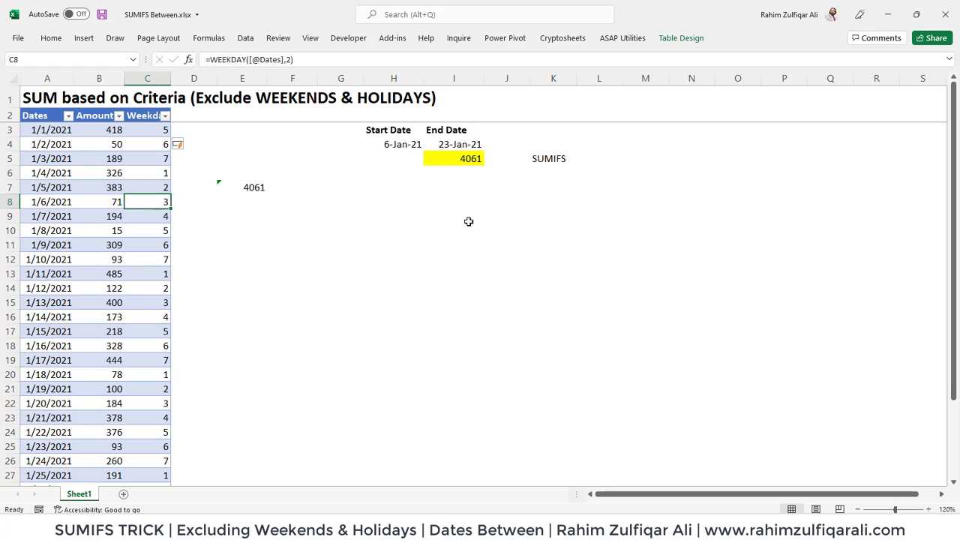
pyautogui.press('Left')
pyautogui.press('Left')
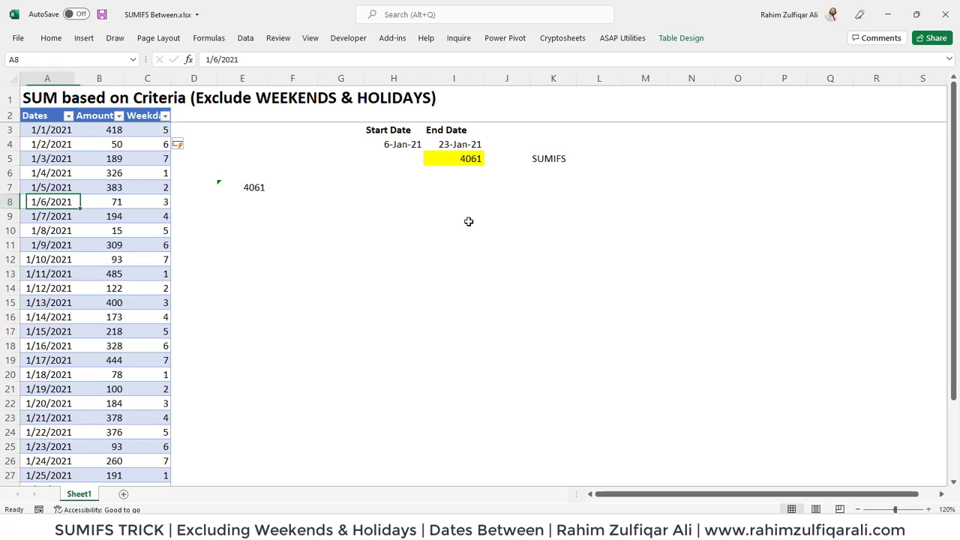
pyautogui.press('Right')
pyautogui.press('Right')
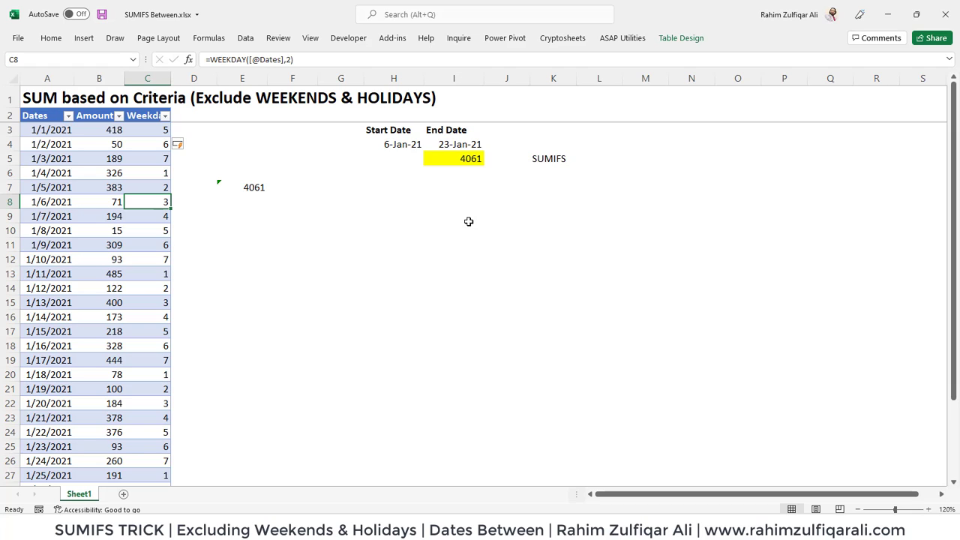
pyautogui.press('Down')
pyautogui.press('Down')
pyautogui.press('Down')
pyautogui.press('Left')
pyautogui.press('Left')
pyautogui.press('Right')
pyautogui.press('Right')
pyautogui.press('Right')
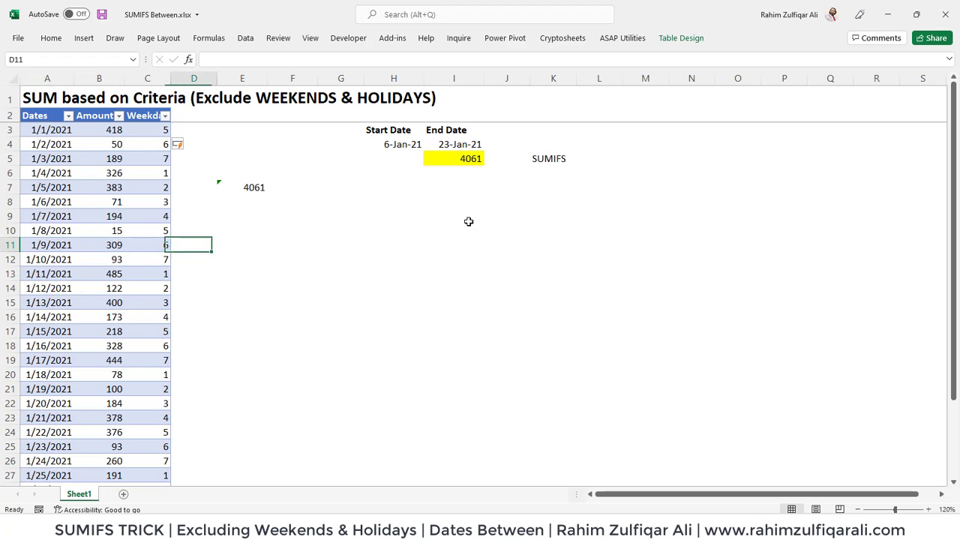
pyautogui.press('Left')
pyautogui.press('Down')
pyautogui.press('Left')
pyautogui.press('Left')
pyautogui.press('Right')
pyautogui.press('Right')
pyautogui.press('Right')
pyautogui.press('Left')
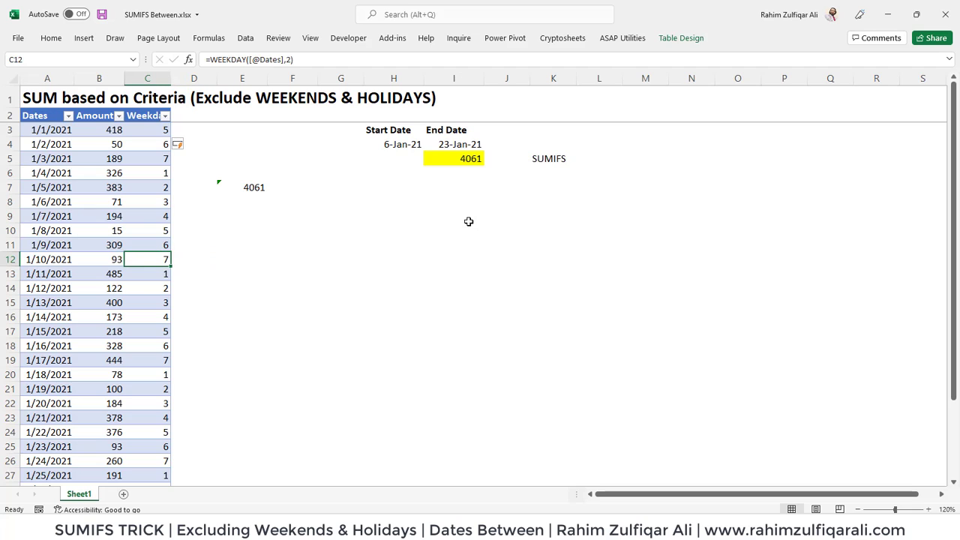
pyautogui.press('Up')
pyautogui.press('Down')
pyautogui.press('Up')
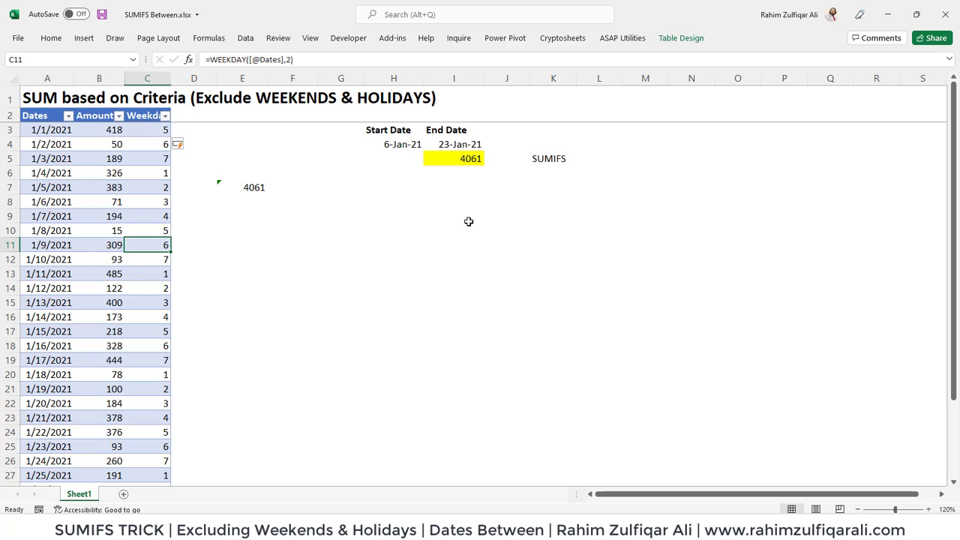
pyautogui.press('Up')
pyautogui.press('Up')
pyautogui.press('Up')
pyautogui.press('Up')
pyautogui.press('Up')
pyautogui.press('Down')
pyautogui.press('Down')
pyautogui.press('Down')
pyautogui.press('Right')
pyautogui.press('Right')
pyautogui.press('Right')
pyautogui.press('Right')
pyautogui.press('Right')
pyautogui.press('Right')
pyautogui.press('Up')
pyautogui.press('Up')
pyautogui.press('Up')
pyautogui.press('Up')
pyautogui.press('Up')
pyautogui.press('Down')
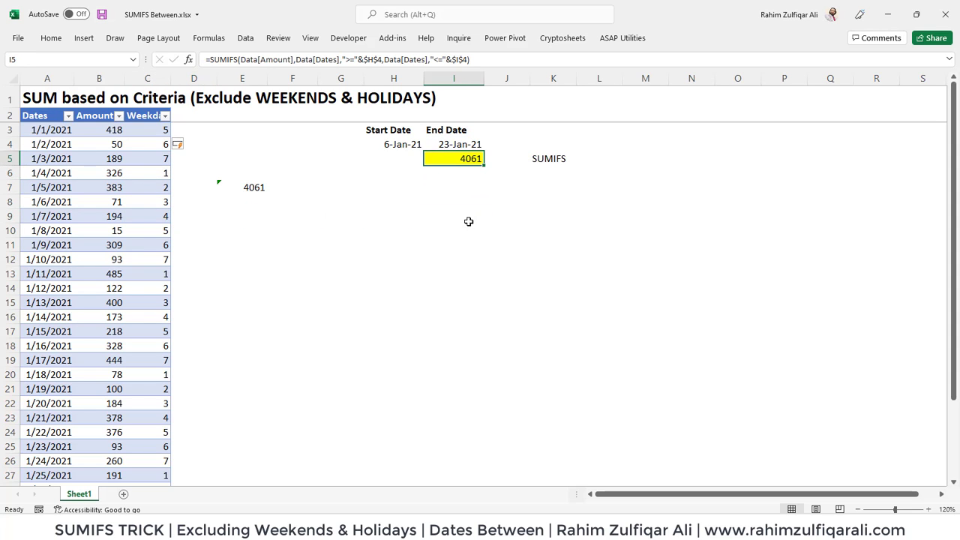
# - Insert Data[Weekday],"<6" as a criteria pair into I5's SUMIFS, returning 2794
pyautogui.press('F2')
pyautogui.press('Left')
pyautogui.press('Left')
pyautogui.press('Left')
pyautogui.press('Left')
pyautogui.press('Left')
pyautogui.press('Left')
pyautogui.press('Left')
pyautogui.press('Left')
pyautogui.press('Left')
pyautogui.press('Left')
pyautogui.press('Left')
pyautogui.press('Left')
pyautogui.press('Left')
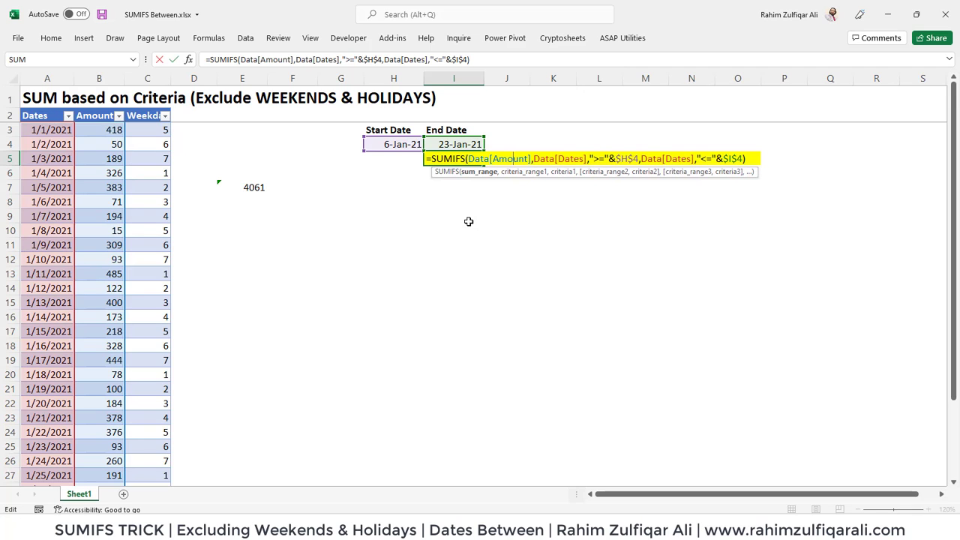
pyautogui.press('Right')
pyautogui.press('Right')
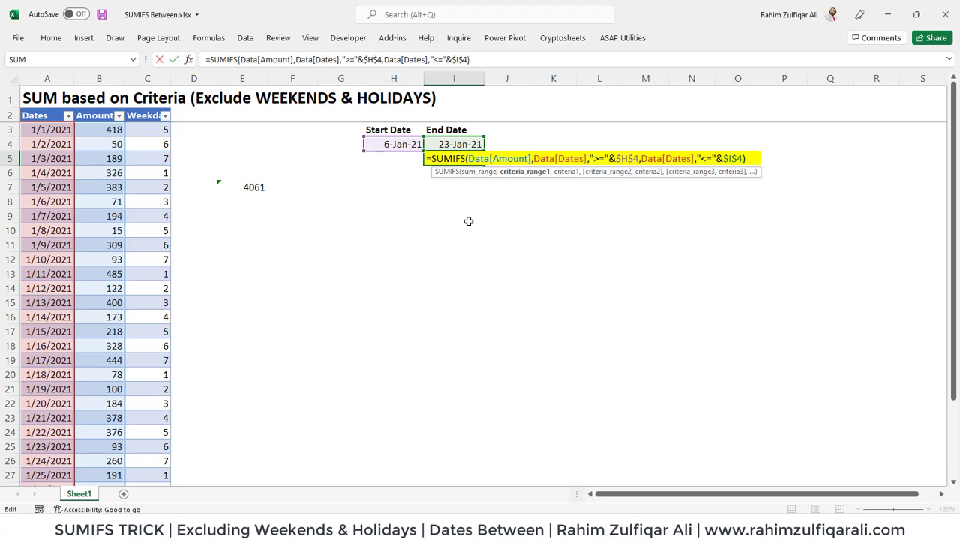
pyautogui.write('data')
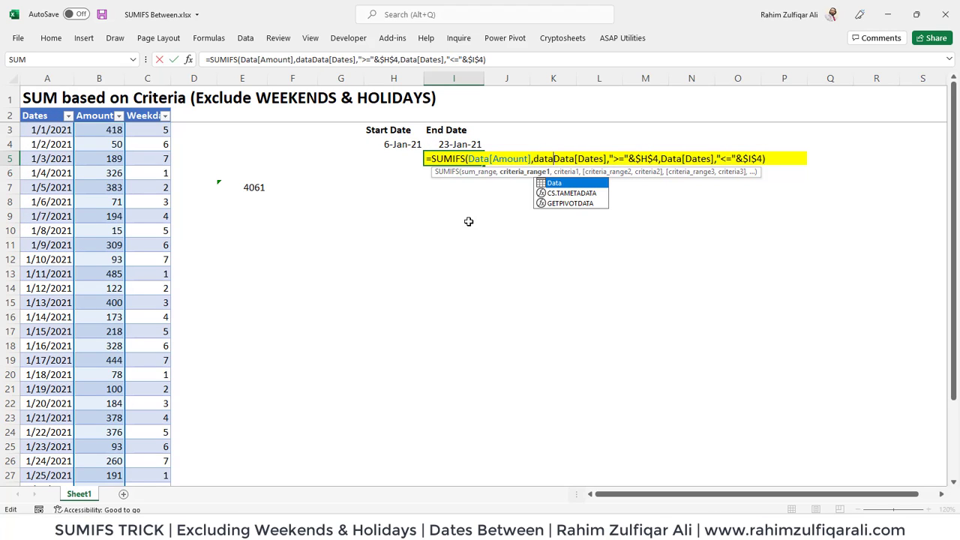
pyautogui.press('Tab')
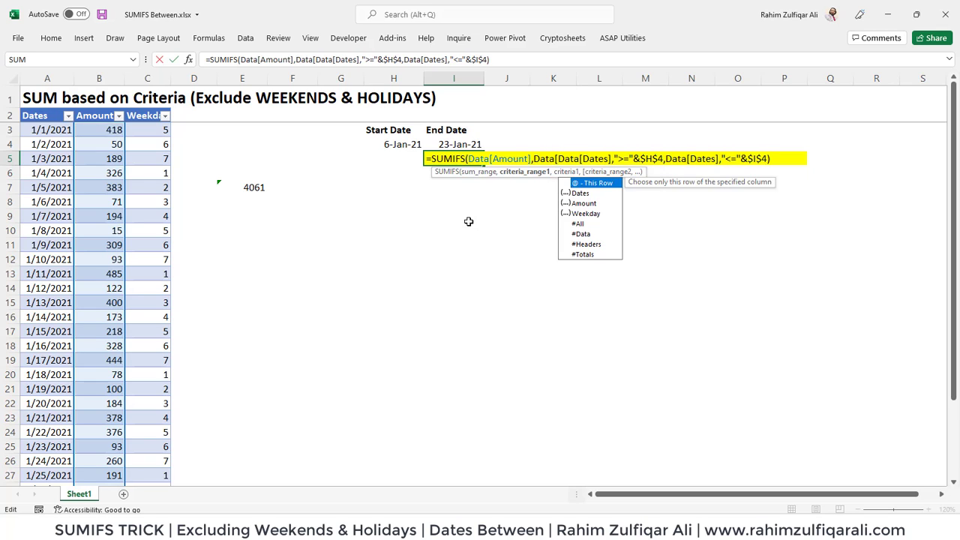
pyautogui.press('Down')
pyautogui.press('Down')
pyautogui.press('Down')
pyautogui.press('Tab')
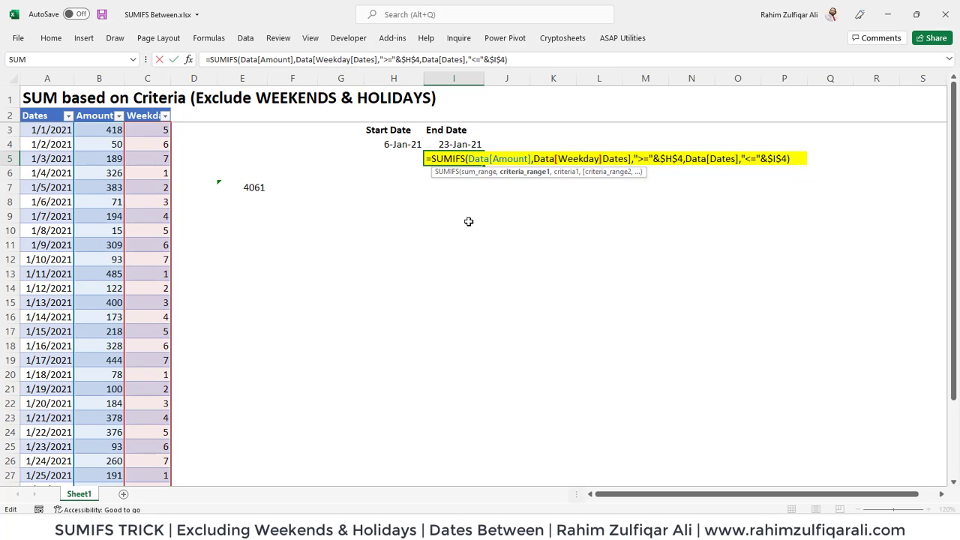
pyautogui.write(',')
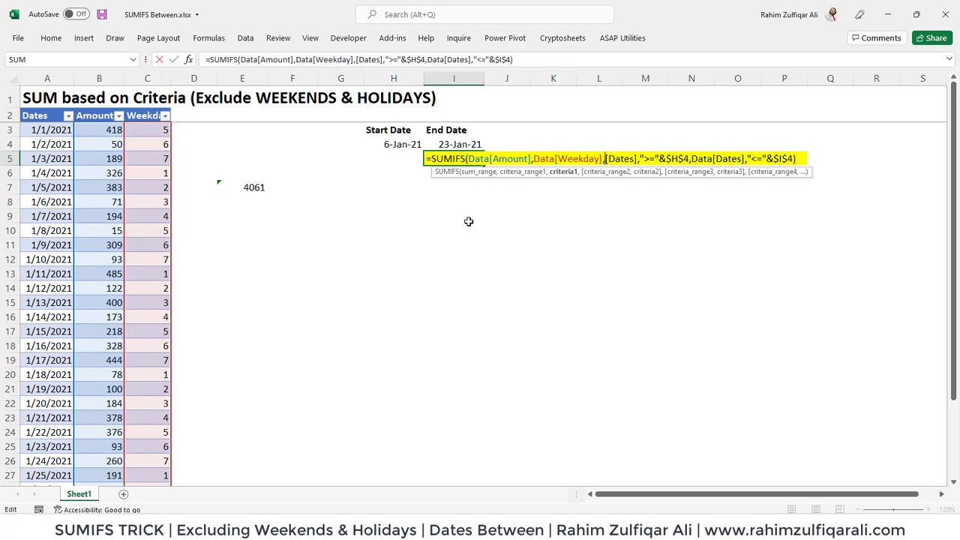
pyautogui.write('"')
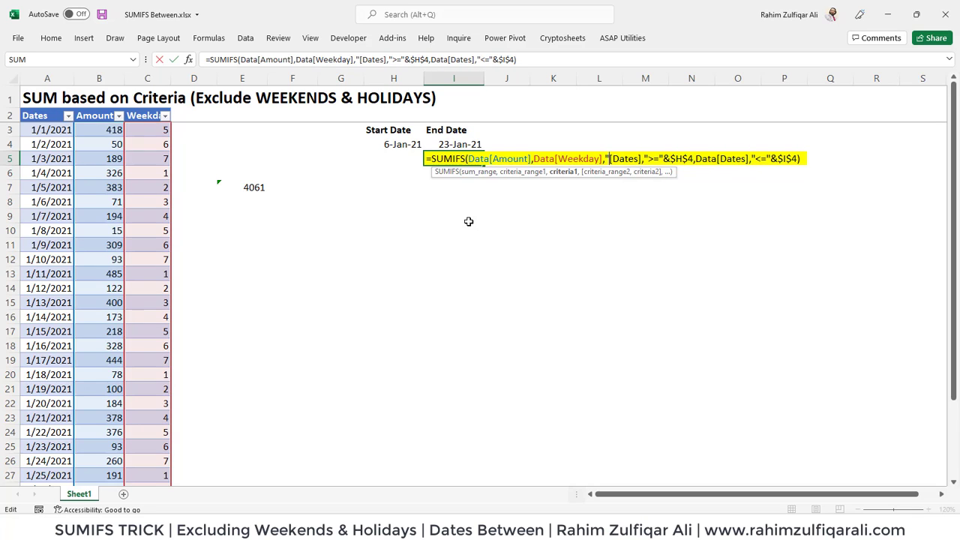
pyautogui.write('<6')
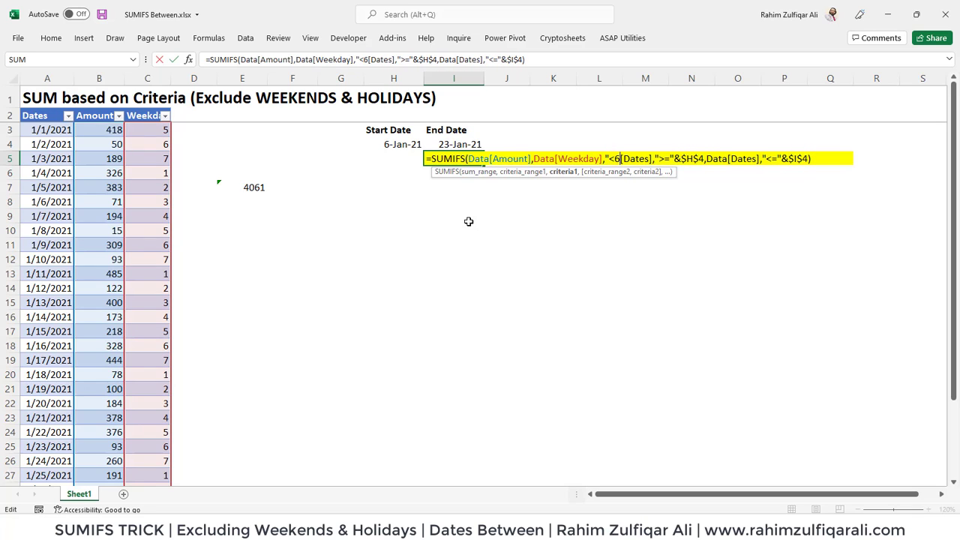
pyautogui.write('",Data')
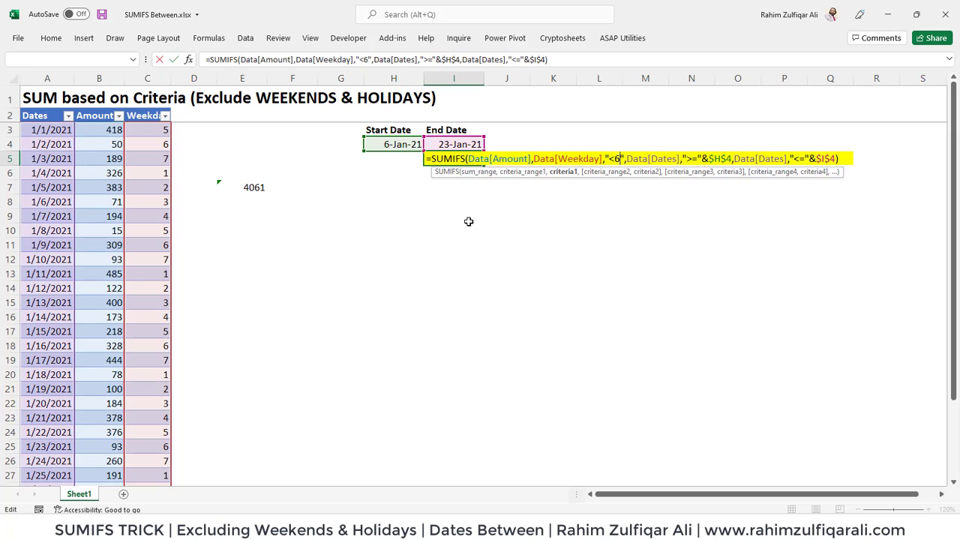
pyautogui.press('Return')
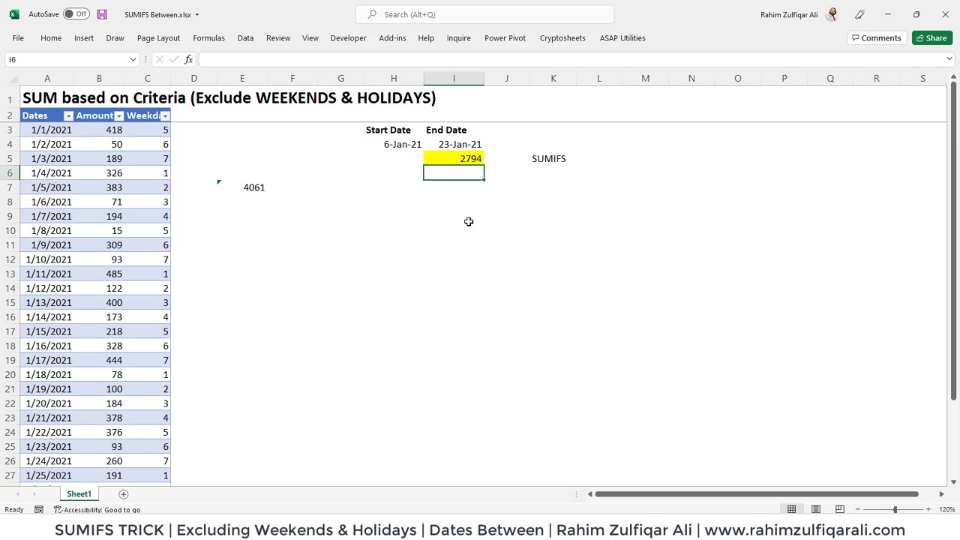
pyautogui.press('Up')
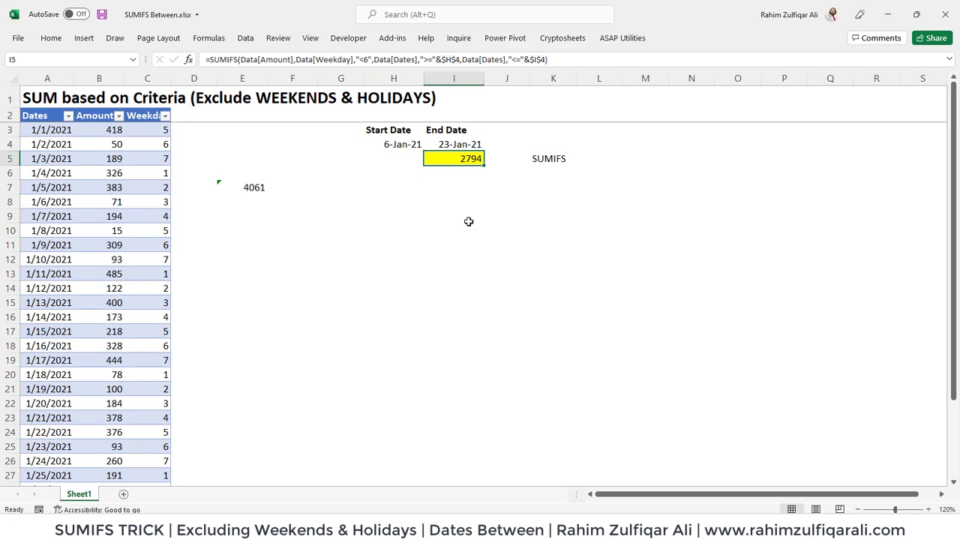
# - Delete the 4061 total in E7 and add the heading Week day in E2
pyautogui.press('Left')
pyautogui.press('Left')
pyautogui.press('Left')
pyautogui.press('Left')
pyautogui.press('Down')
pyautogui.press('Down')
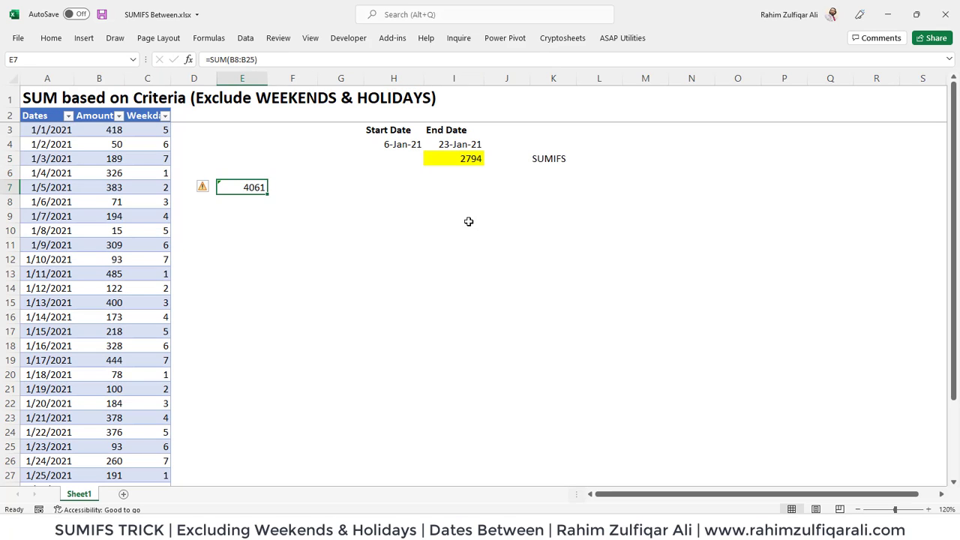
pyautogui.press('Delete')
pyautogui.press('Up')
pyautogui.press('Up')
pyautogui.press('Up')
pyautogui.press('Up')
pyautogui.press('Up')
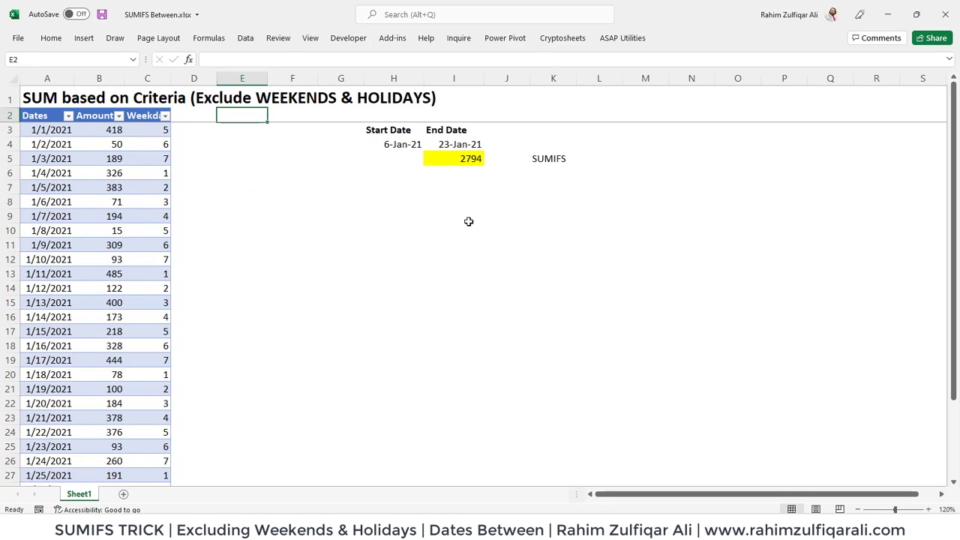
pyautogui.write('Week day')
pyautogui.press('Return')
pyautogui.write('=text')
pyautogui.press('Tab')
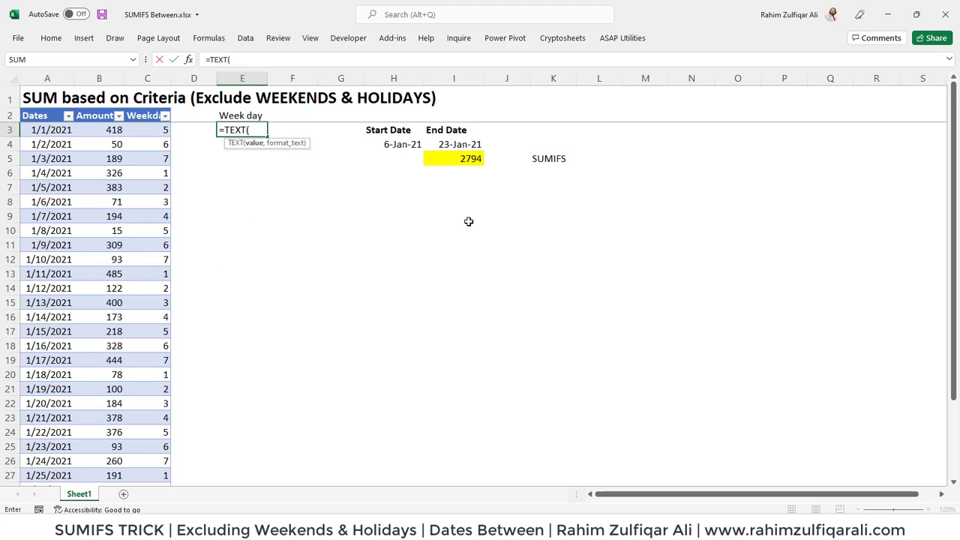
pyautogui.press('Left')
pyautogui.press('Left')
pyautogui.press('Left')
pyautogui.press('Left')
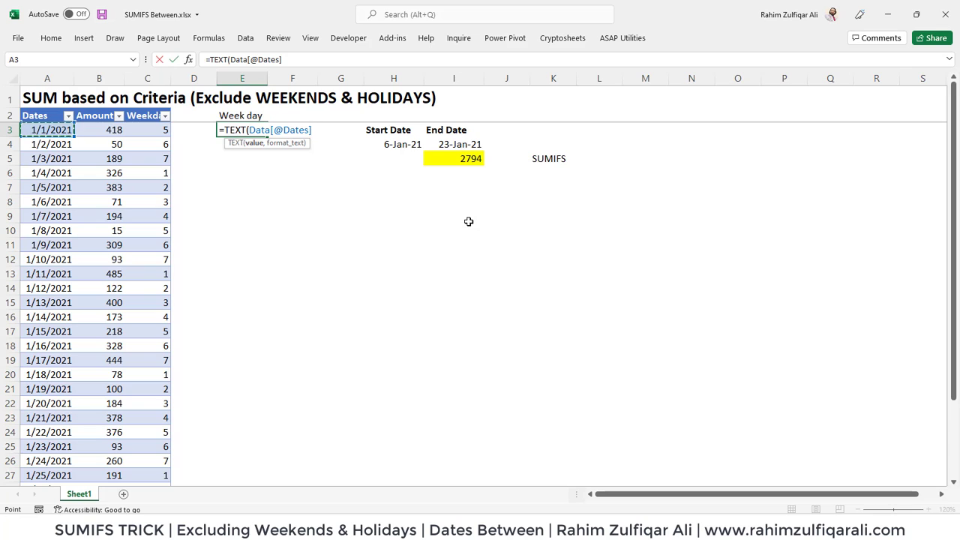
pyautogui.write(',"ddd"')
pyautogui.press('Return')
pyautogui.press('Up')
pyautogui.hotkey('shift', 'Down')
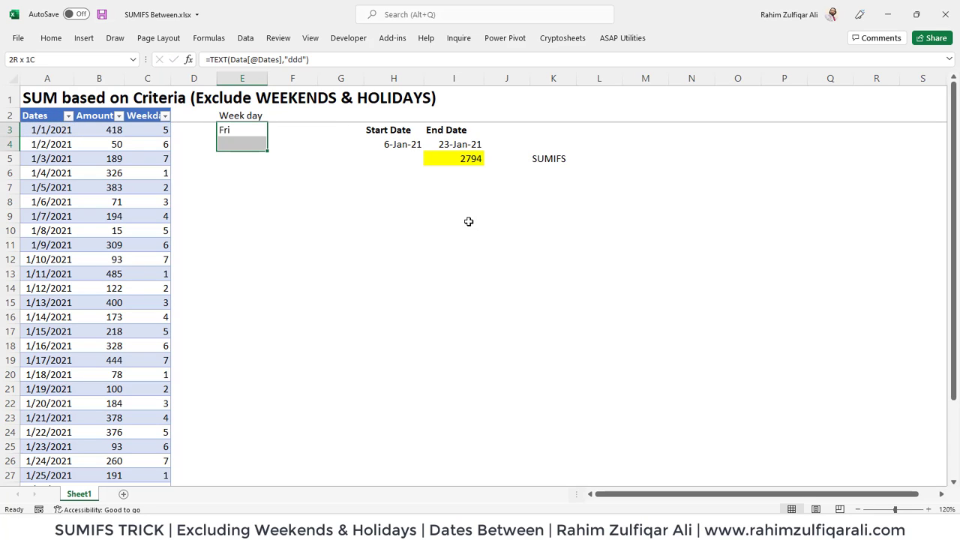
pyautogui.hotkey('shift', 'Down')
pyautogui.hotkey('shift', 'Down')
pyautogui.hotkey('shift', 'Down')
pyautogui.hotkey('shift', 'Down')
pyautogui.hotkey('shift', 'Down')
pyautogui.hotkey('shift', 'Down')
pyautogui.hotkey('shift', 'Down')
pyautogui.hotkey('shift', 'Down')
pyautogui.hotkey('shift', 'Down')
pyautogui.hotkey('shift', 'Down')
pyautogui.hotkey('shift', 'Down')
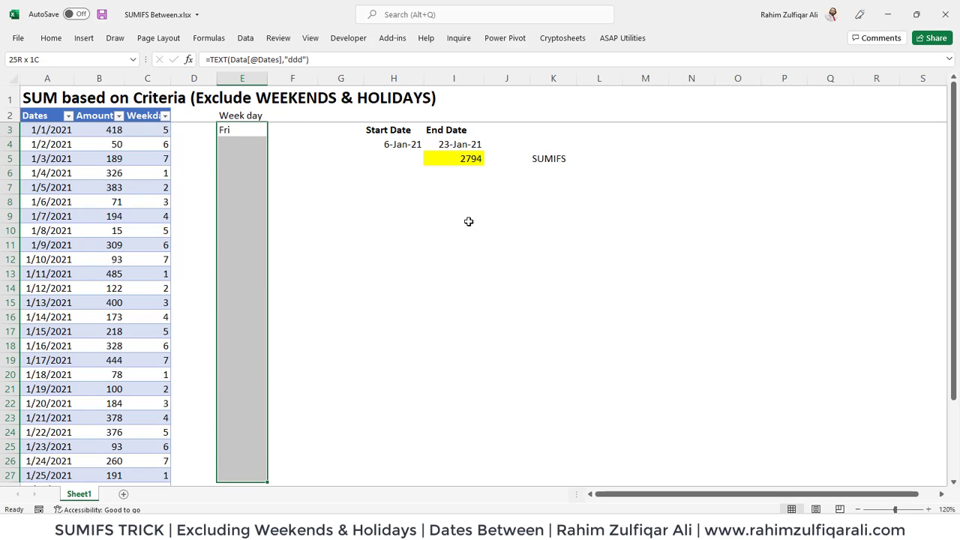
pyautogui.hotkey('ctrl', 'd')
# - Locate the end date 1/23/2021 in row 25 and start date 1/6/2021 in row 8
pyautogui.press('Left')
pyautogui.press('Left')
pyautogui.press('Left')
pyautogui.press('Down')
pyautogui.press('Right')
pyautogui.press('Down')
pyautogui.press('Down')
pyautogui.press('Down')
pyautogui.press('Down')
pyautogui.press('Left')
pyautogui.press('Left')
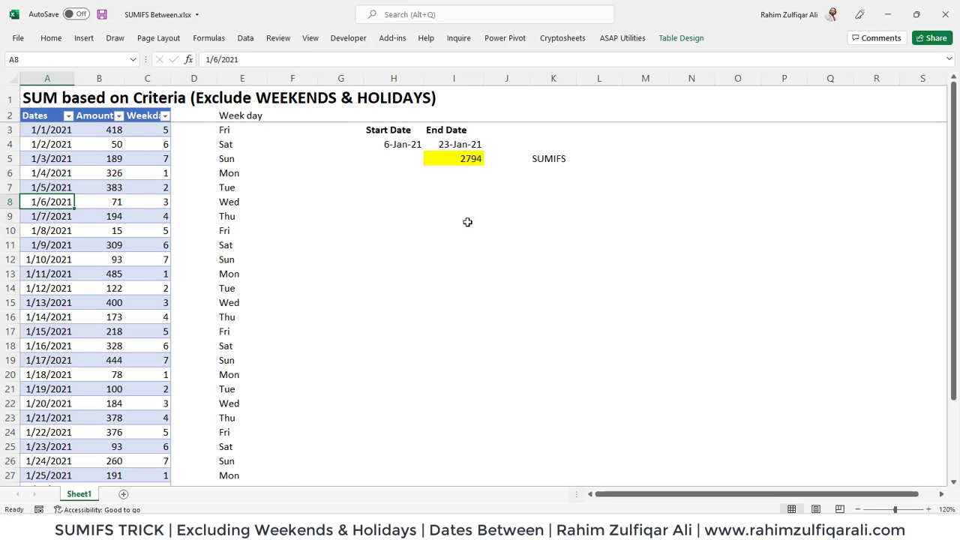
pyautogui.click(47, 446)
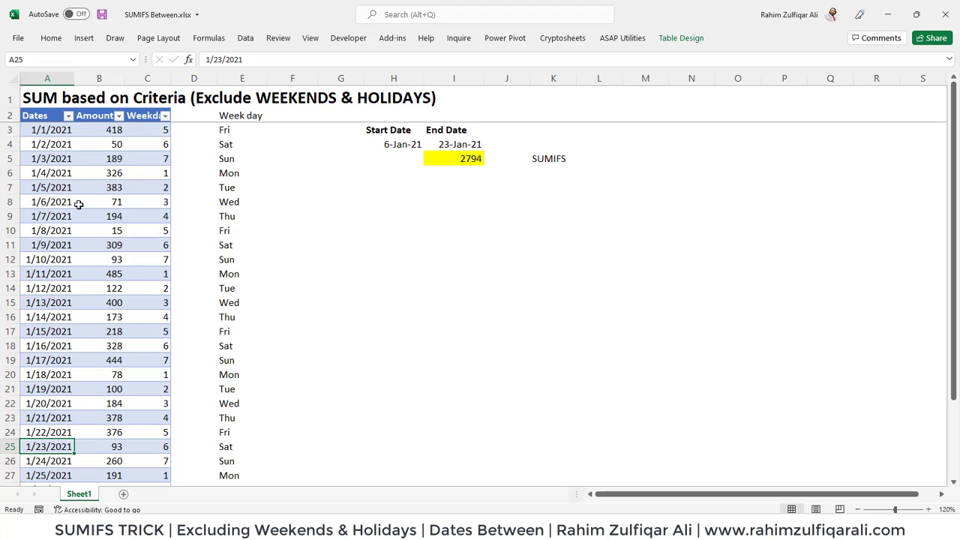
pyautogui.click(43, 205)
# - Fill the in-range weekend day names yellow in rows 11–12, 18–19 and 25
pyautogui.click(229, 233)
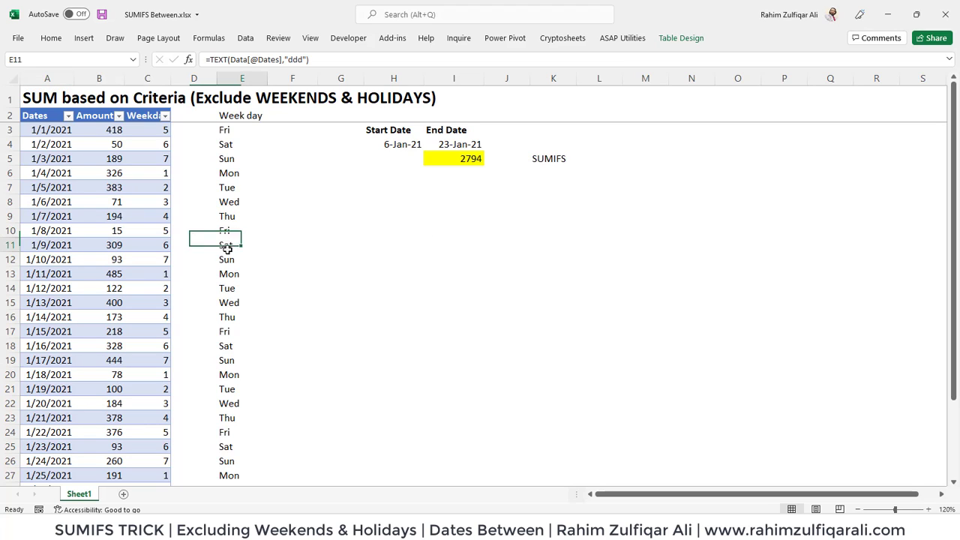
pyautogui.moveTo(233, 245); pyautogui.dragTo(244, 260)
pyautogui.click(51, 37)
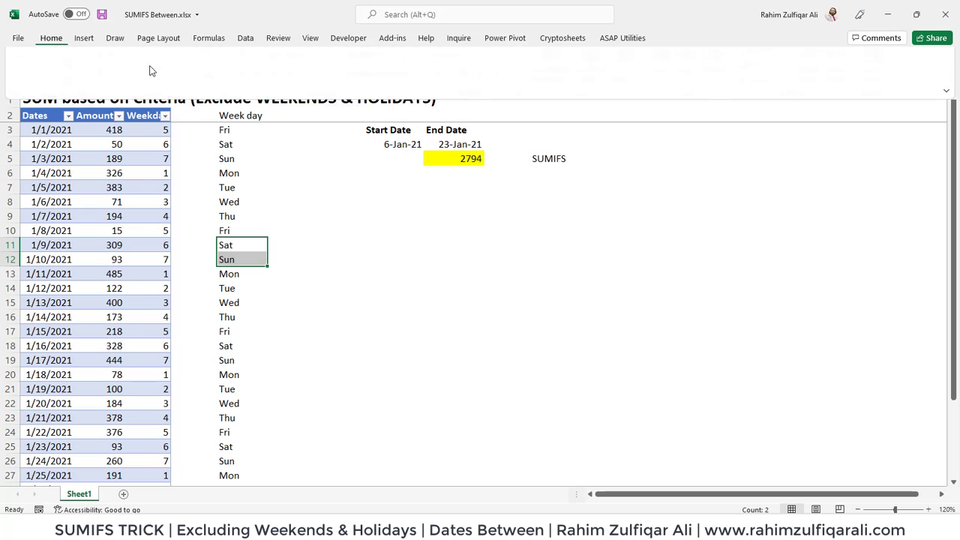
pyautogui.click(195, 79)
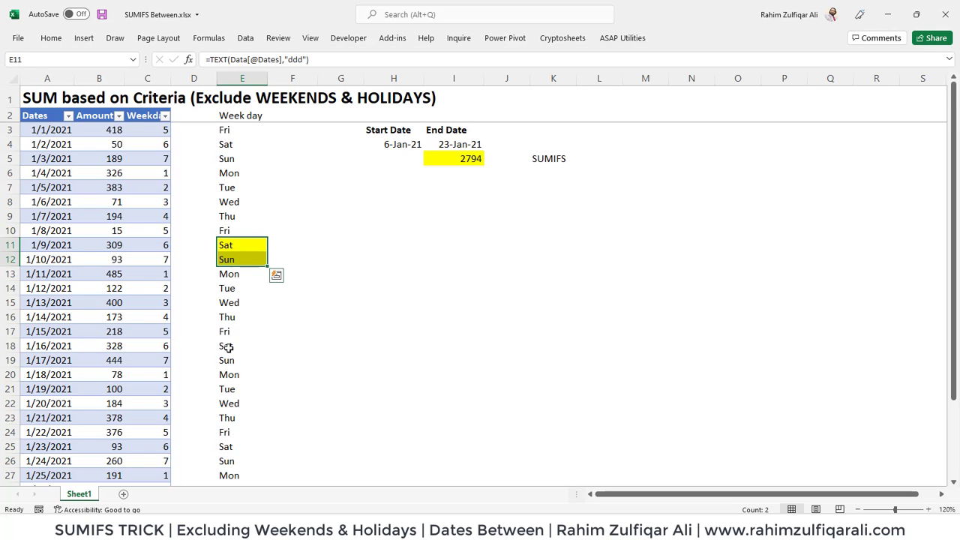
pyautogui.moveTo(228, 346); pyautogui.dragTo(229, 360)
pyautogui.click(51, 37)
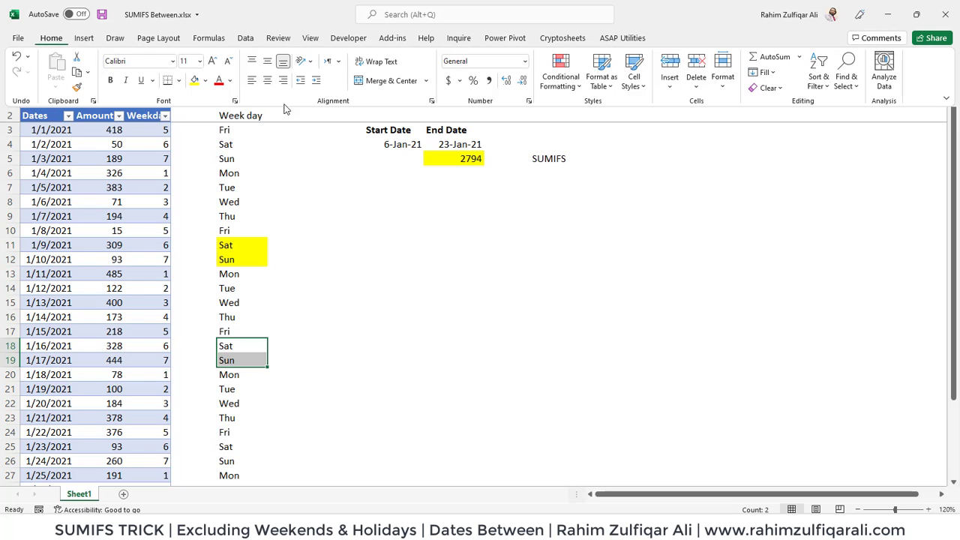
pyautogui.click(194, 79)
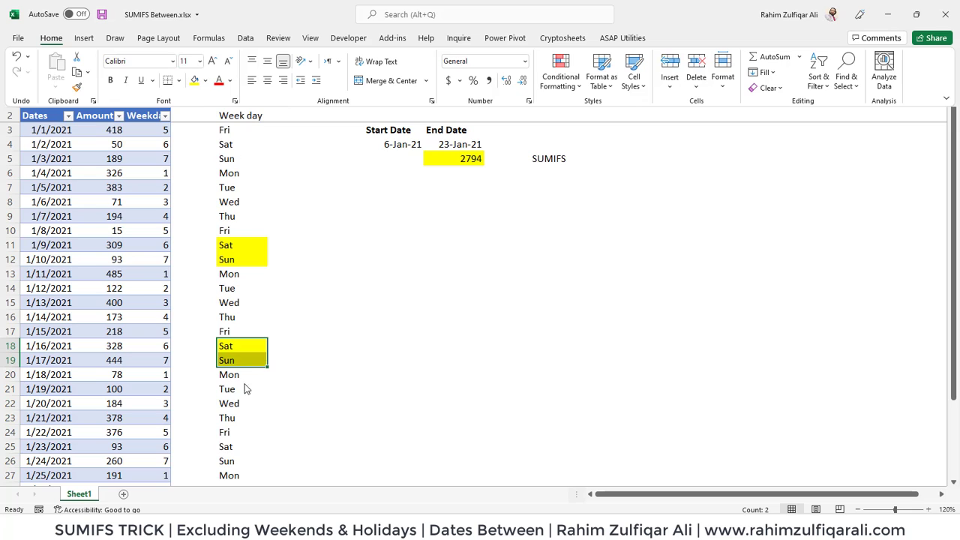
pyautogui.click(229, 449)
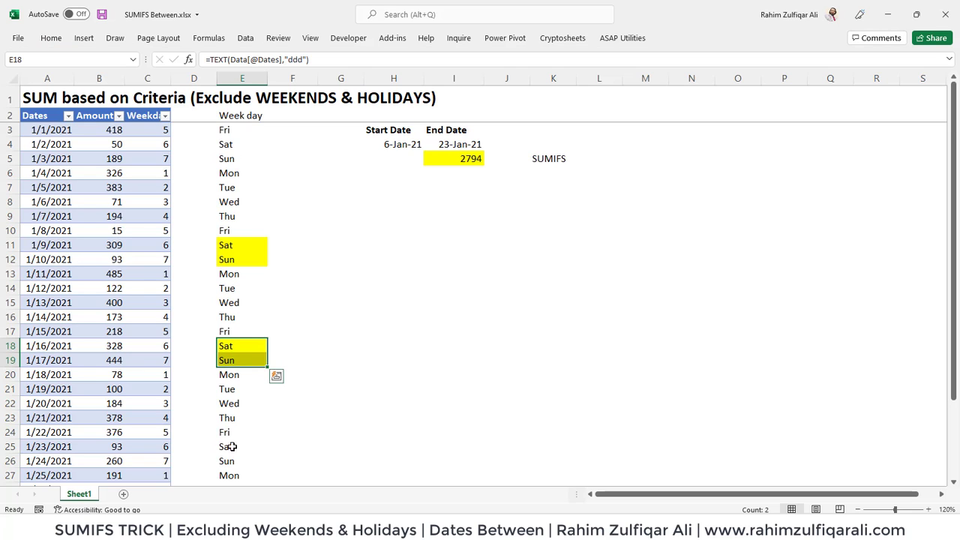
pyautogui.click(51, 37)
pyautogui.click(195, 80)
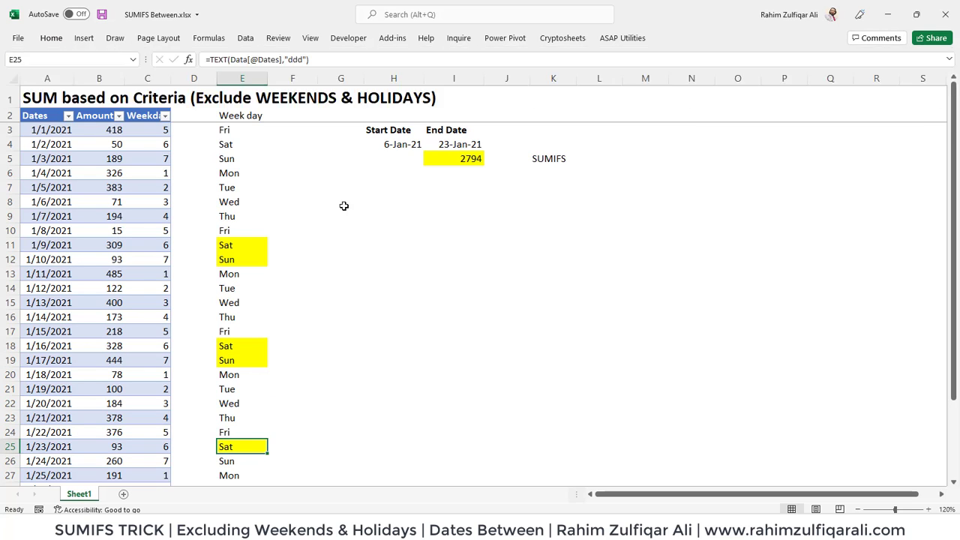
pyautogui.click(338, 193)
# - Enter =SUM(B8:B25) in G7 to total the range's Amounts (4061)
pyautogui.doubleClick(338, 195)
pyautogui.write('=sum')
pyautogui.press('Tab')
pyautogui.press('Left')
pyautogui.press('Left')
pyautogui.press('Left')
pyautogui.press('Left')
pyautogui.press('Down')
pyautogui.hotkey('shift', 'Down')
pyautogui.hotkey('shift', 'Down')
pyautogui.hotkey('shift', 'Down')
pyautogui.hotkey('shift', 'Down')
pyautogui.hotkey('shift', 'Down')
pyautogui.hotkey('shift', 'Down')
pyautogui.hotkey('shift', 'Down')
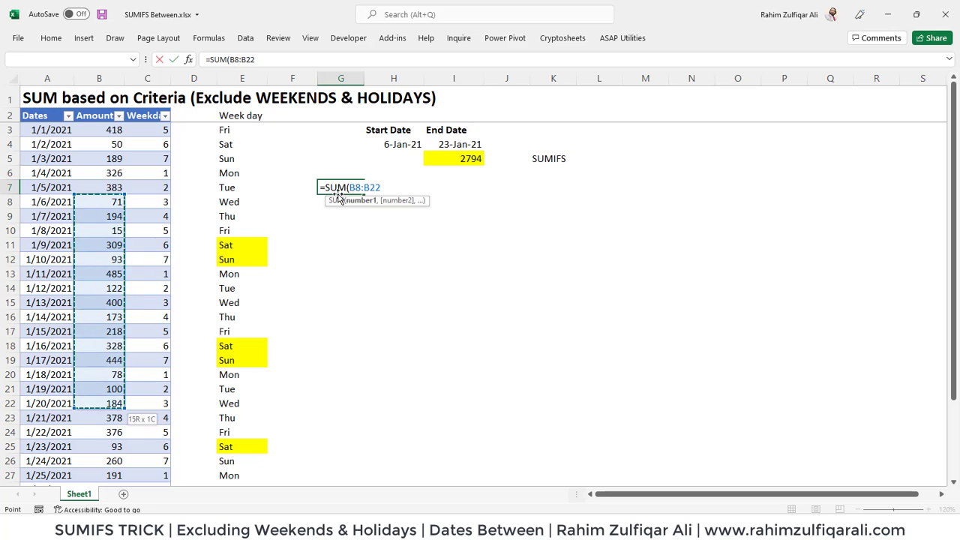
pyautogui.hotkey('shift', 'Down')
pyautogui.hotkey('shift', 'Down')
pyautogui.hotkey('shift', 'Down')
pyautogui.press('Return')
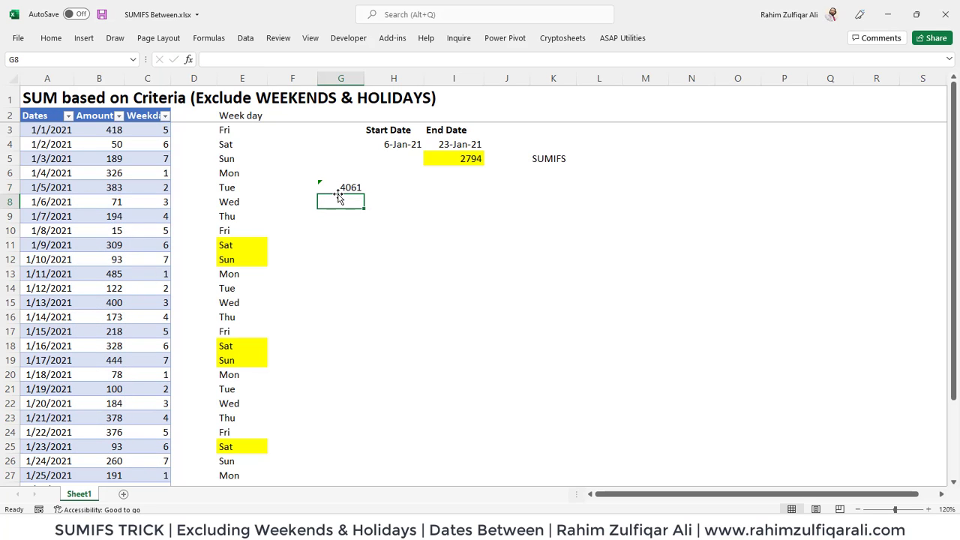
# - Enter =G7-B11-B12-B18-B19-B25 in G8, subtracting weekend amounts to get 2794
pyautogui.write('=')
pyautogui.press('Up')
pyautogui.write('-')
pyautogui.press('Left')
pyautogui.press('Left')
pyautogui.press('Left')
pyautogui.press('Left')
pyautogui.press('Down')
pyautogui.press('Down')
pyautogui.press('Down')
pyautogui.write('-')
pyautogui.press('Left')
pyautogui.press('Left')
pyautogui.press('Left')
pyautogui.press('Left')
pyautogui.press('Down')
pyautogui.press('Down')
pyautogui.press('Down')
pyautogui.press('Down')
pyautogui.press('Left')
pyautogui.write('-')
pyautogui.press('Left')
pyautogui.press('Down')
pyautogui.press('Down')
pyautogui.press('Down')
pyautogui.press('Down')
pyautogui.press('Down')
pyautogui.press('Left')
pyautogui.press('Left')
pyautogui.press('Left')
pyautogui.press('Left')
pyautogui.write('-')
pyautogui.press('Left')
pyautogui.press('Left')
pyautogui.press('Left')
pyautogui.press('Left')
pyautogui.press('Down')
pyautogui.press('Down')
pyautogui.press('Down')
pyautogui.press('Down')
pyautogui.press('Down')
pyautogui.press('Down')
pyautogui.press('Right')
pyautogui.press('Down')
pyautogui.press('Down')
pyautogui.press('Down')
pyautogui.press('Up')
pyautogui.press('Up')
pyautogui.write('-')
pyautogui.press('Down')
pyautogui.press('Down')
pyautogui.press('Down')
pyautogui.press('Down')
pyautogui.press('Down')
pyautogui.press('Down')
pyautogui.press('Down')
pyautogui.press('Down')
pyautogui.press('Down')
pyautogui.press('Left')
pyautogui.press('Left')
pyautogui.press('Left')
pyautogui.press('Left')
pyautogui.press('Up')
pyautogui.press('Up')
pyautogui.press('Up')
pyautogui.press('Left')
pyautogui.press('Return')
pyautogui.press('Up')
pyautogui.press('Up')
pyautogui.press('Up')
pyautogui.press('Up')
pyautogui.press('Up')
pyautogui.press('Up')
pyautogui.press('Down')
pyautogui.press('Down')
pyautogui.press('Down')
pyautogui.press('Down')
# - Review the G8 check formula without changing it
pyautogui.press('F2')
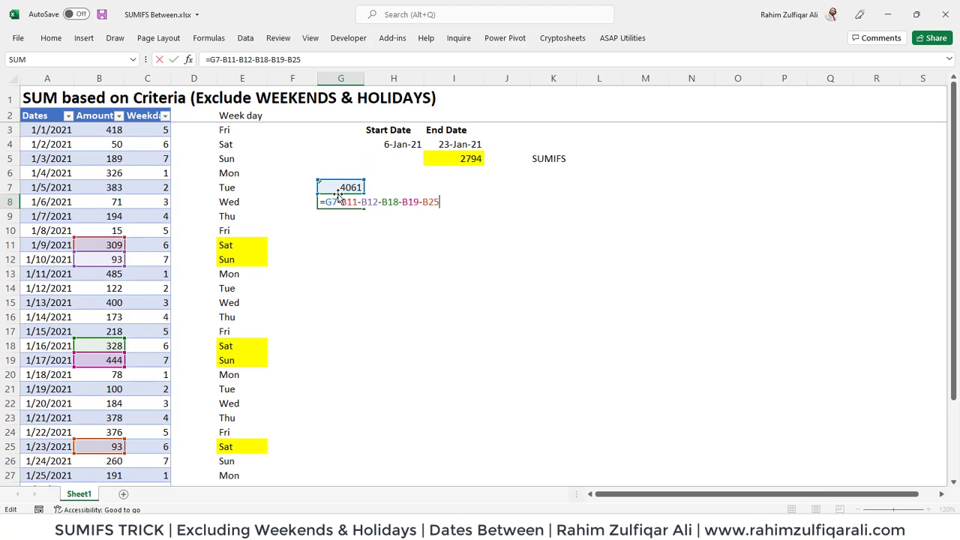
pyautogui.press('Escape')
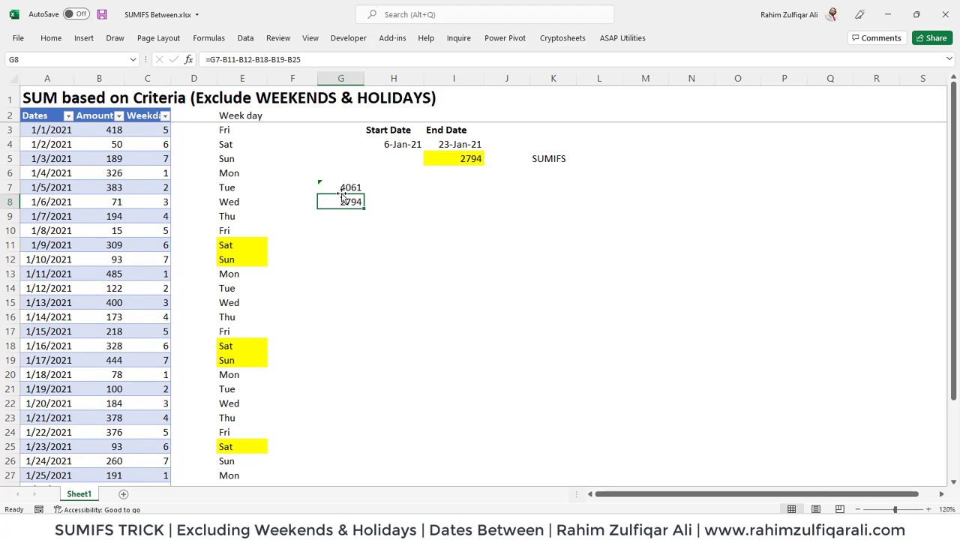
pyautogui.press('F2')
# - Review the I5 SUMIFS formula, leaving its 2794 result unchanged
pyautogui.press('Escape')
pyautogui.press('Up')
pyautogui.press('Up')
pyautogui.press('Up')
pyautogui.press('Right')
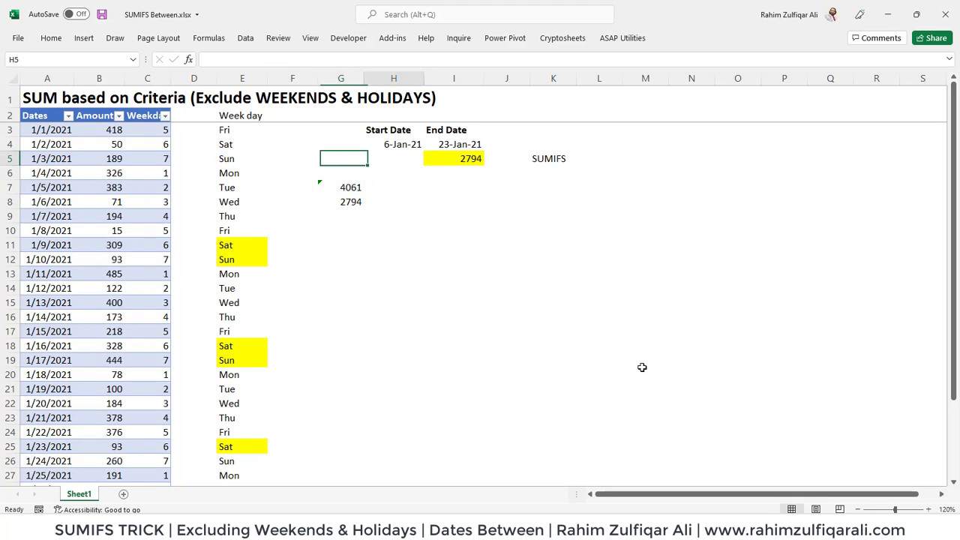
pyautogui.press('Right')
pyautogui.press('F2')
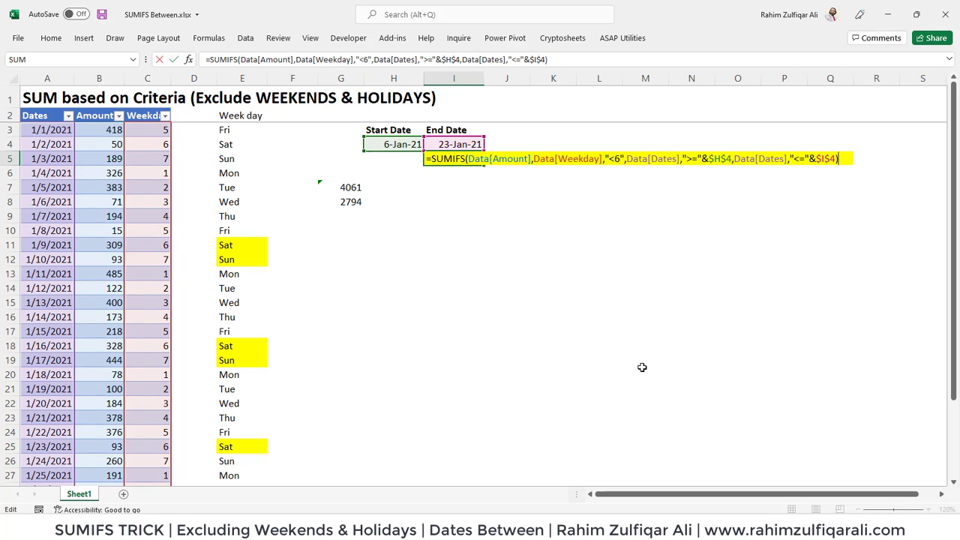
pyautogui.press('Escape')
# - Cut the Week day list from column E and paste it into column F, ending at D2
pyautogui.press('Up')
pyautogui.press('Up')
pyautogui.press('Up')
pyautogui.press('Up')
pyautogui.press('Left')
pyautogui.press('Left')
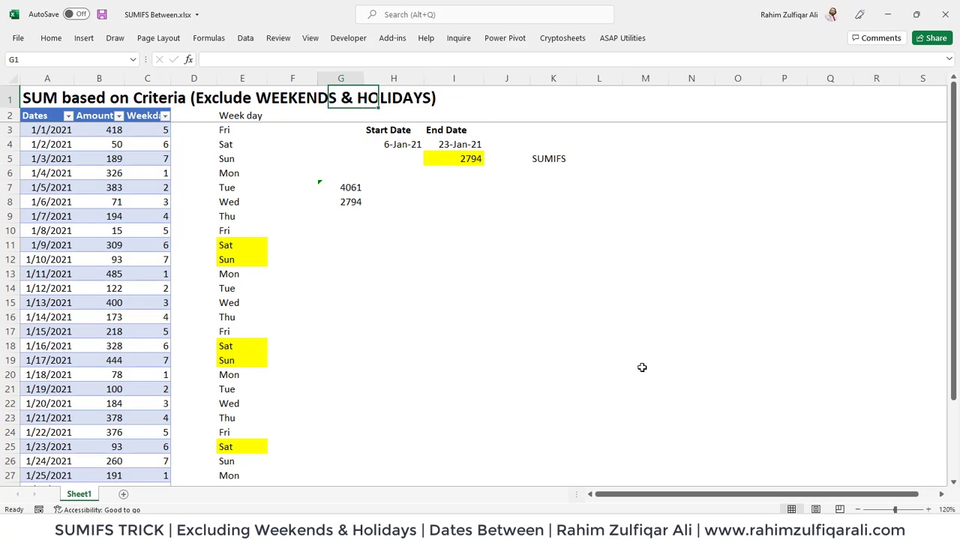
pyautogui.press('Left')
pyautogui.press('Left')
pyautogui.press('Down')
pyautogui.press('Left')
pyautogui.press('Left')
pyautogui.press('Right')
pyautogui.press('Right')
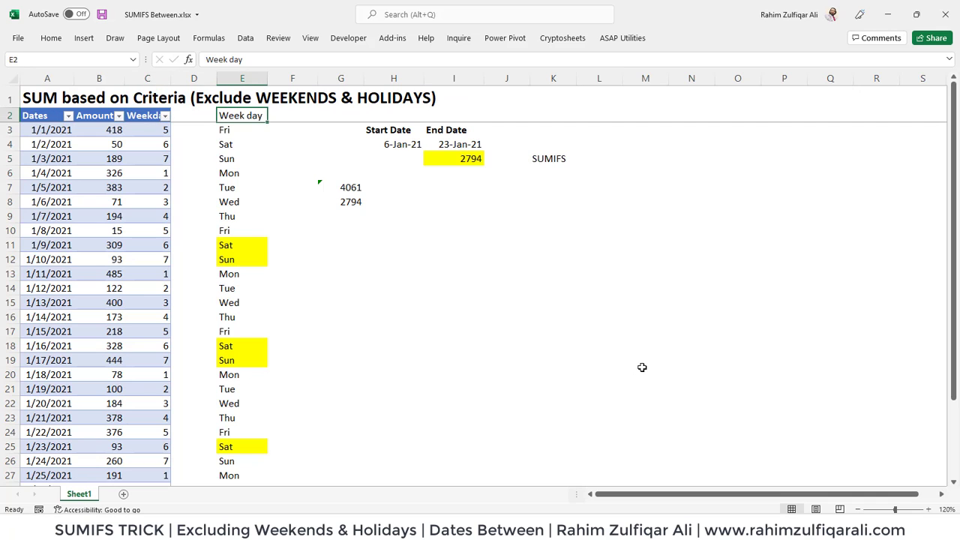
pyautogui.hotkey('shift', 'Down')
pyautogui.hotkey('ctrl', 'shift', 'Down')
pyautogui.hotkey('ctrl', 'x')
pyautogui.press('Right')
pyautogui.hotkey('ctrl', 'v')
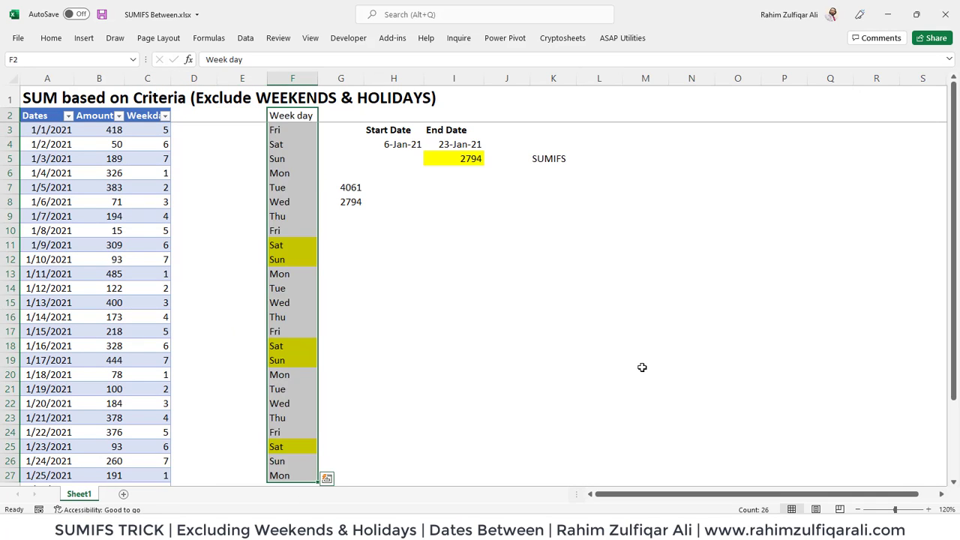
pyautogui.press('Left')
pyautogui.press('Left')
pyautogui.press('Left')
pyautogui.press('Right')
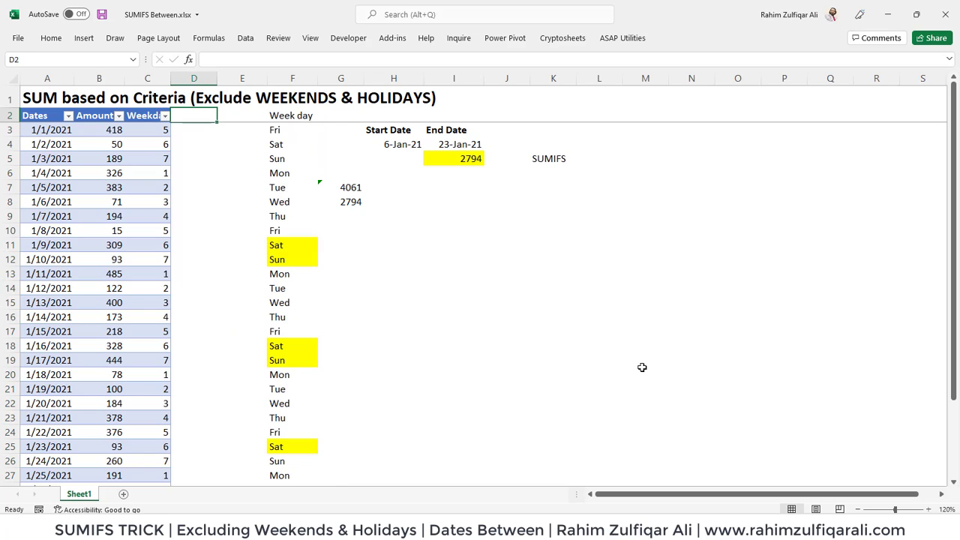
# - Add a 'Holiday' header in D2, extending the data table
pyautogui.write('Holidaus')
pyautogui.press('BackSpace')
pyautogui.press('Return')
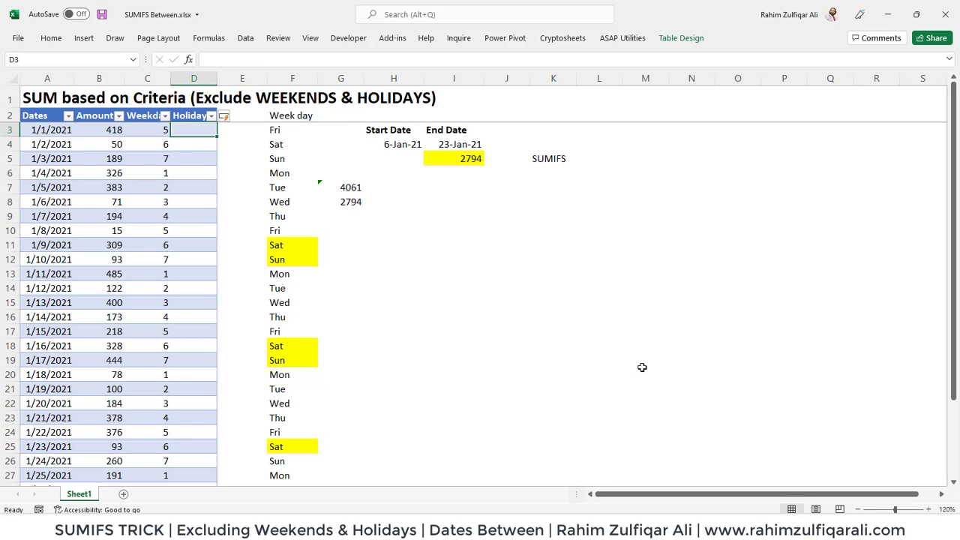
# - Mark 1/13/2021 and 1/14/2021 as 'Holiday' in D15 and D16
pyautogui.press('Down')
pyautogui.press('Down')
pyautogui.press('Down')
pyautogui.press('Down')
pyautogui.press('Down')
pyautogui.press('Down')
pyautogui.press('Down')
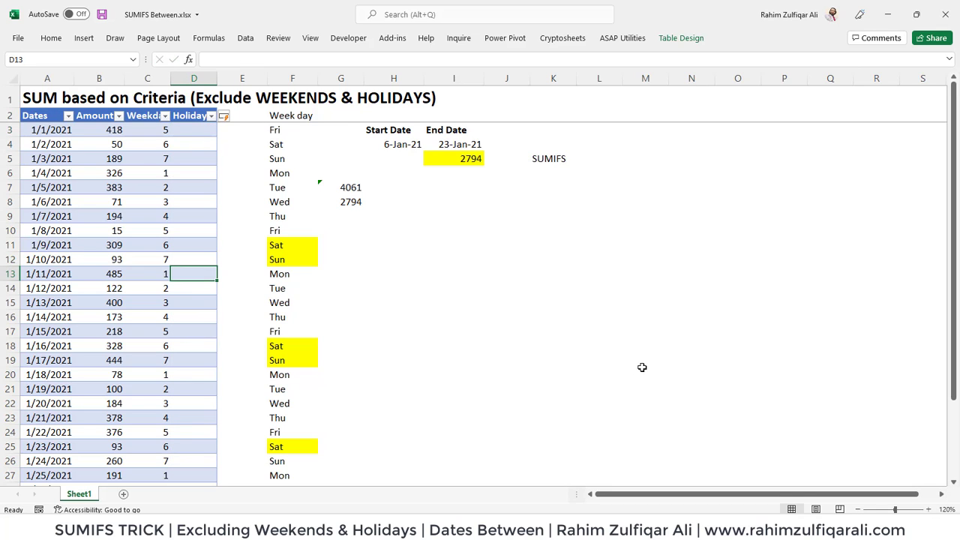
pyautogui.press('Down')
pyautogui.press('Down')
pyautogui.press('Left')
pyautogui.press('Left')
pyautogui.press('Left')
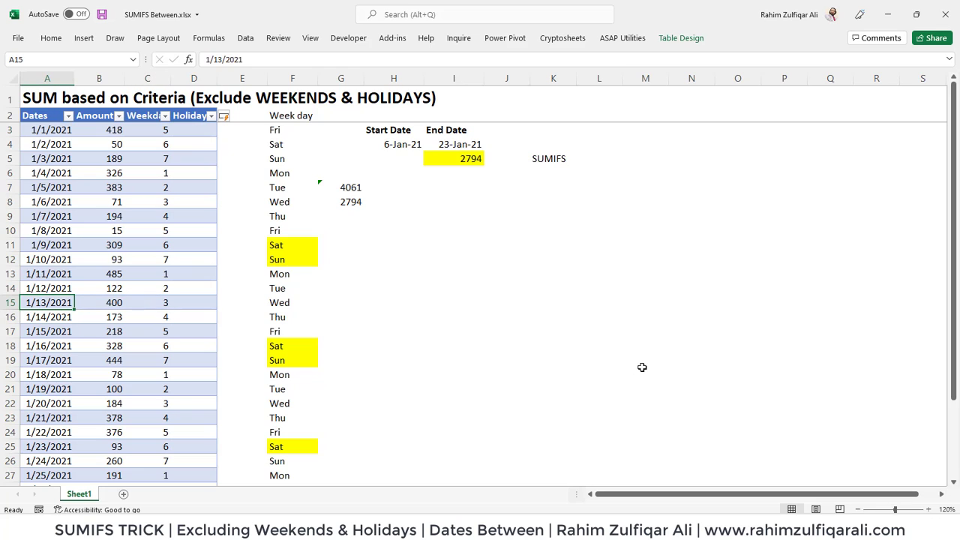
pyautogui.press('Right')
pyautogui.press('Right')
pyautogui.press('Right')
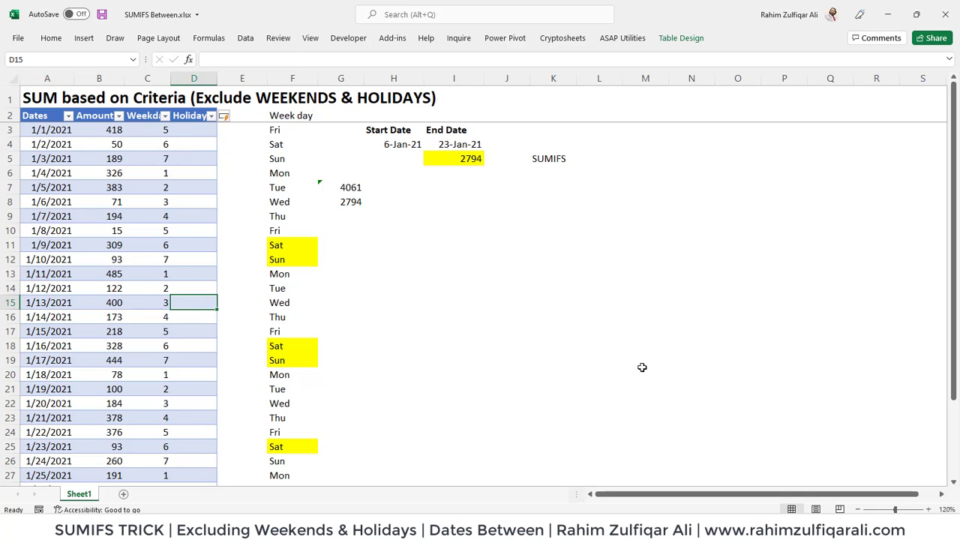
pyautogui.write('Holiday')
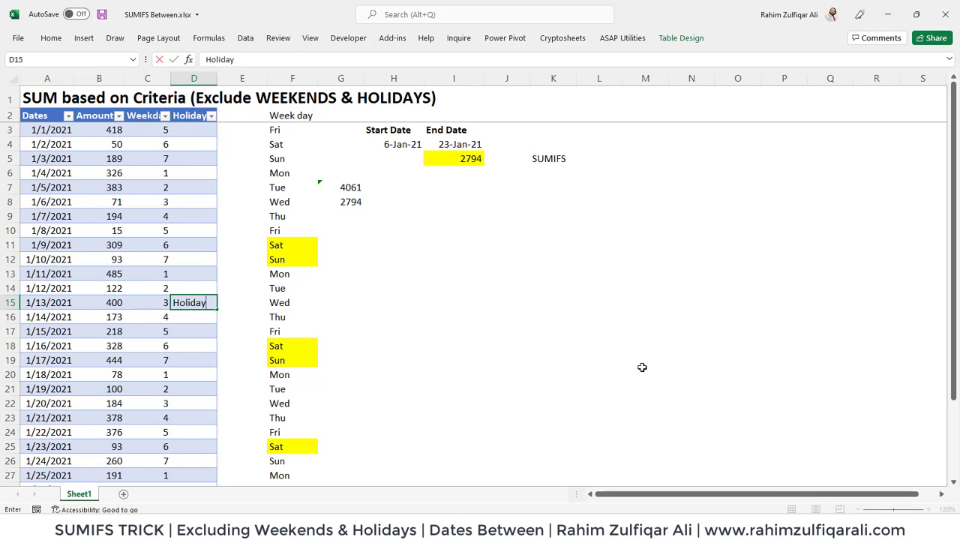
pyautogui.press('Return')
pyautogui.write('Holiday')
pyautogui.press('Return')
# - Return to I5 and open its SUMIFS formula for editing
pyautogui.press('Up')
pyautogui.press('Up')
pyautogui.press('Up')
pyautogui.press('Up')
pyautogui.press('Up')
pyautogui.press('Up')
pyautogui.press('Up')
pyautogui.press('Right')
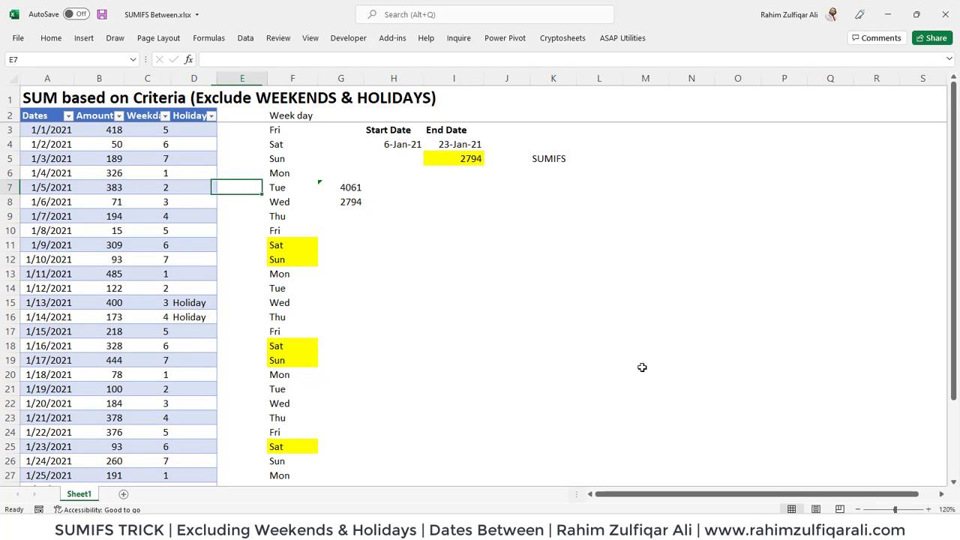
pyautogui.press('Right')
pyautogui.press('Right')
pyautogui.press('Right')
pyautogui.press('Right')
pyautogui.press('Up')
pyautogui.press('Up')
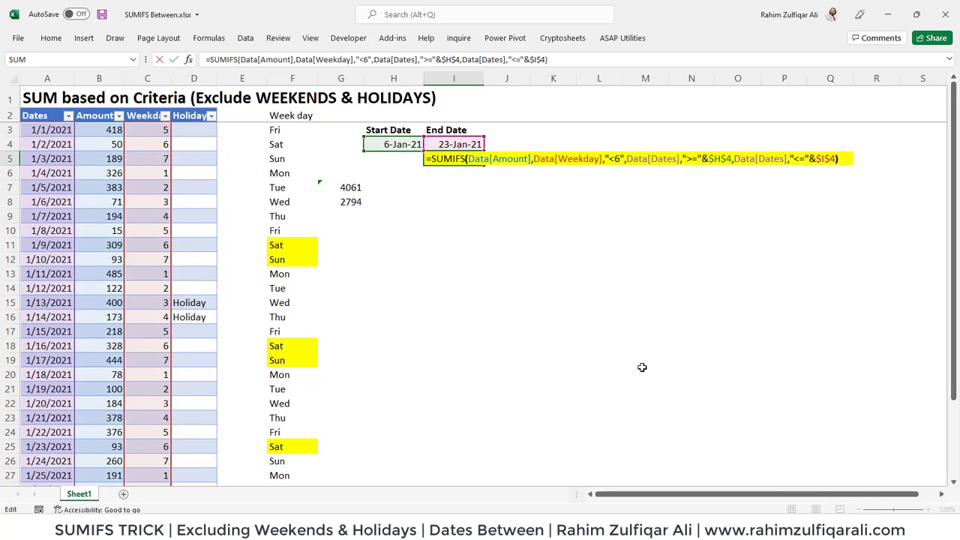
pyautogui.press('Right')
pyautogui.press('Right')
pyautogui.press('Right')
pyautogui.press('Right')
pyautogui.press('Right')
pyautogui.press('Right')
pyautogui.press('Right')
pyautogui.press('Right')
pyautogui.press('Right')
pyautogui.press('Right')
pyautogui.press('Right')
pyautogui.press('Right')
# - Insert the criteria pair Data[Holidays],"<>Holiday" after the weekday criterion in I5
pyautogui.press('Left')
pyautogui.press('Left')
pyautogui.press('Left')
pyautogui.press('Left')
pyautogui.press('Left')
pyautogui.press('Left')
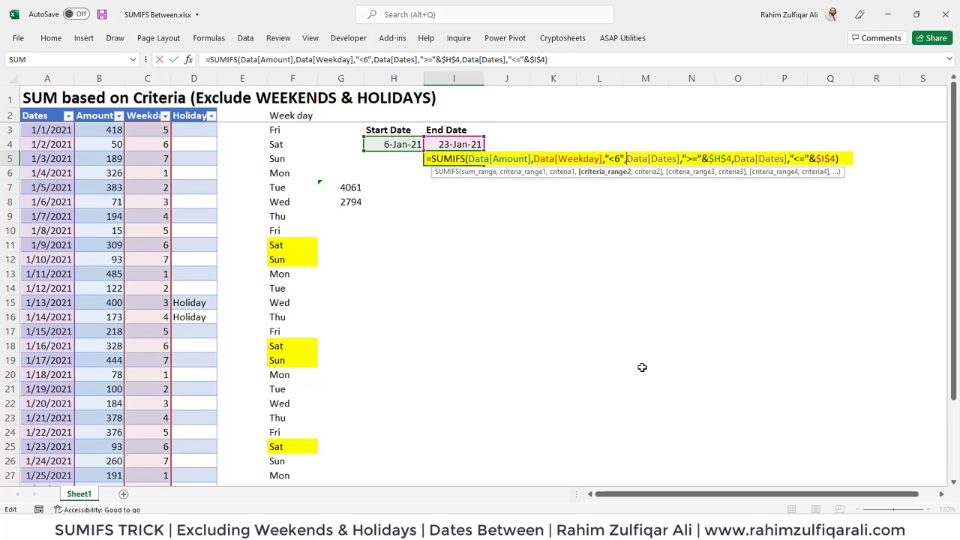
pyautogui.write('Data')
pyautogui.press('Escape')
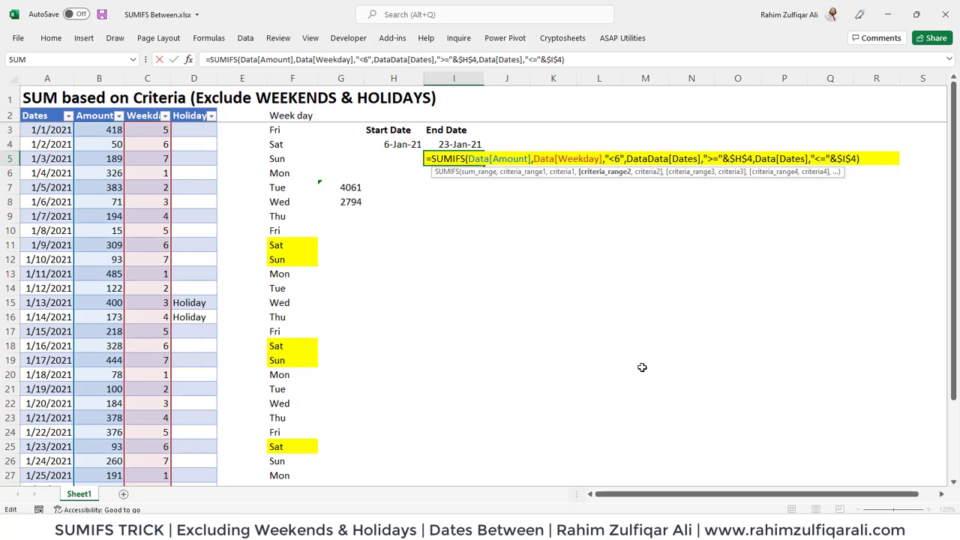
pyautogui.write('[')
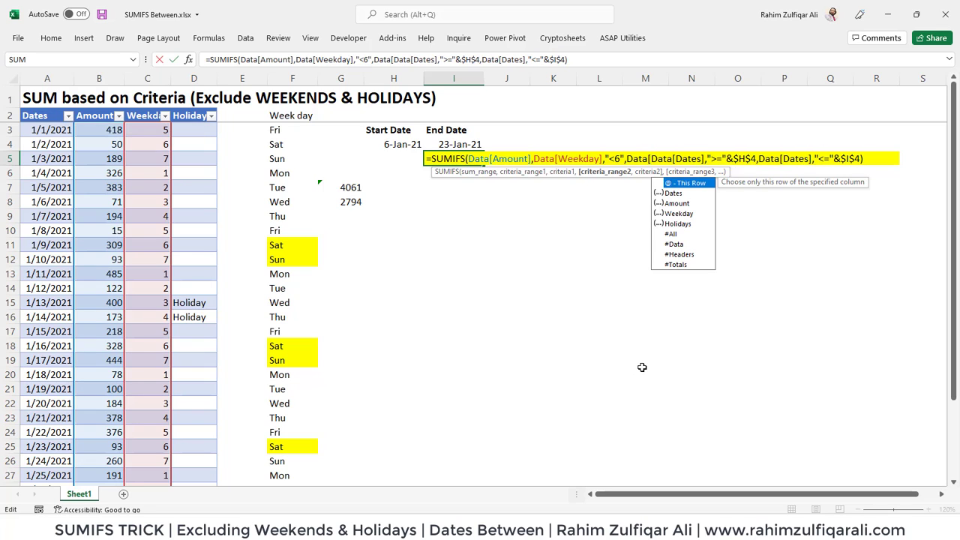
pyautogui.press('Down')
pyautogui.press('Down')
pyautogui.press('Down')
pyautogui.press('Down')
pyautogui.press('Tab')
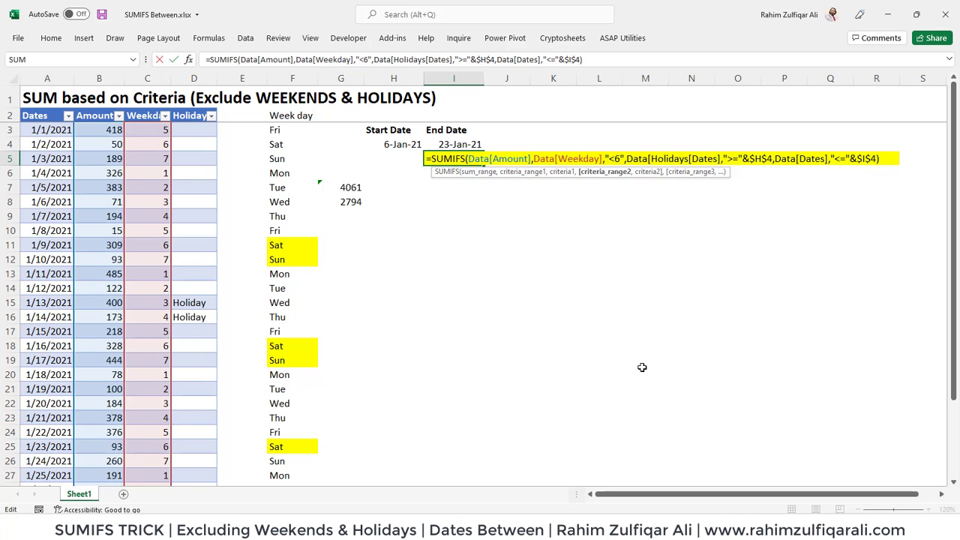
pyautogui.write('],"')
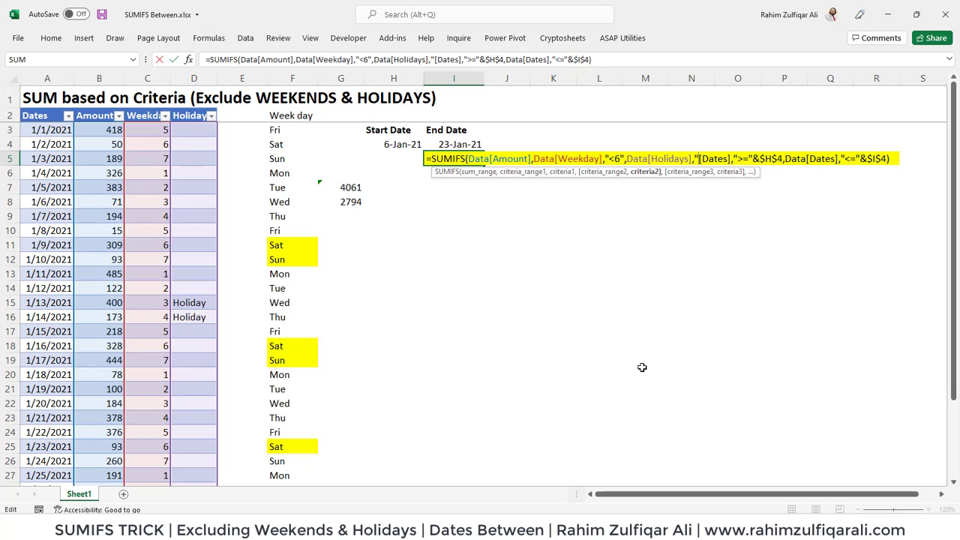
pyautogui.write('<>')
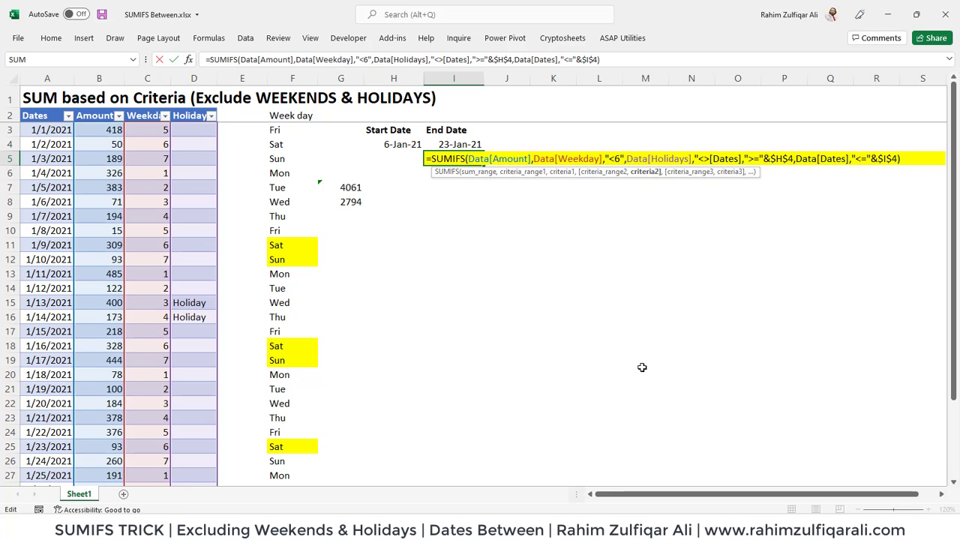
pyautogui.write('Holidays],"<>Holiday",')
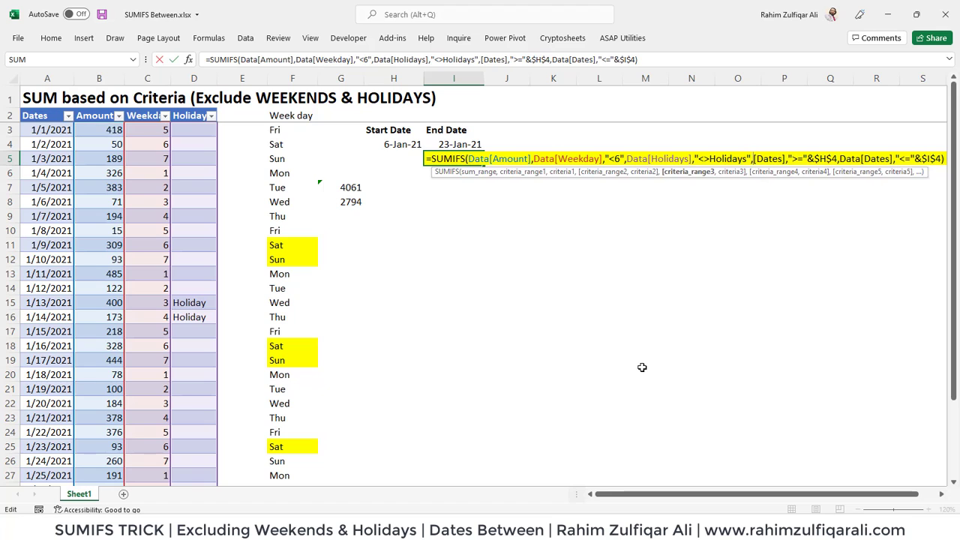
pyautogui.write('Data')
# - Fix the criteria and Dates reference, and commit the SUMIFS so it returns 2221
pyautogui.press('Left')
pyautogui.press('Left')
pyautogui.press('Left')
pyautogui.press('BackSpace')
pyautogui.press('Left')
pyautogui.press('Left')
pyautogui.press('Left')
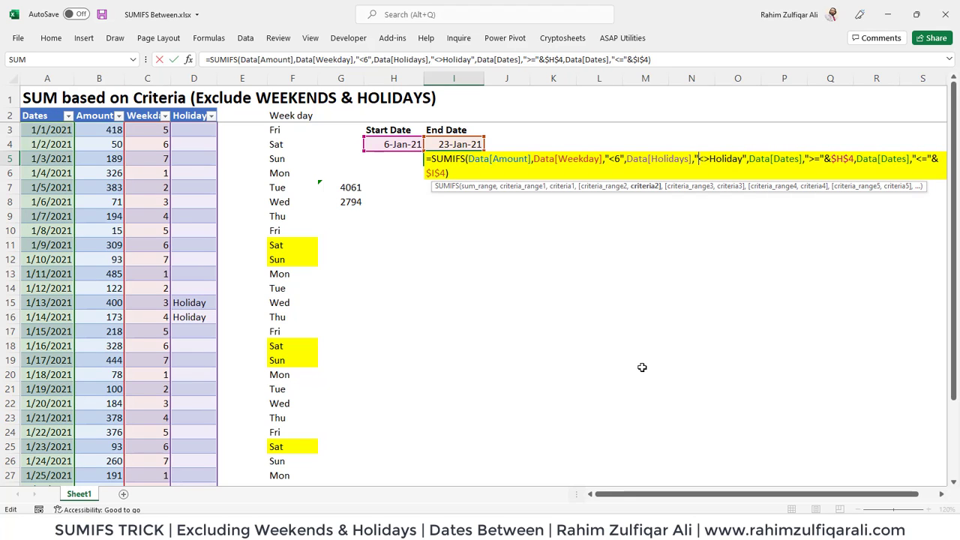
pyautogui.hotkey('shift', 'Right')
pyautogui.hotkey('shift', 'Right')
pyautogui.press('Right')
pyautogui.press('Right')
pyautogui.press('Right')
pyautogui.press('Right')
pyautogui.press('Return')
pyautogui.press('Up')
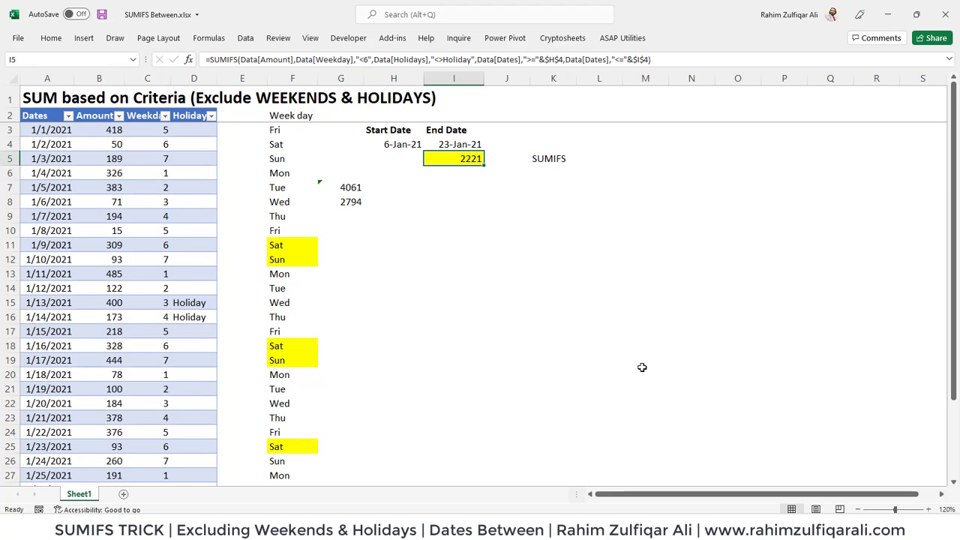
# - Enter =G8-B15-B16 in G9, subtracting the holiday amounts to confirm 2221
pyautogui.press('Down')
pyautogui.press('Down')
pyautogui.press('Down')
pyautogui.press('Down')
pyautogui.press('Left')
pyautogui.press('Left')
pyautogui.write('=')
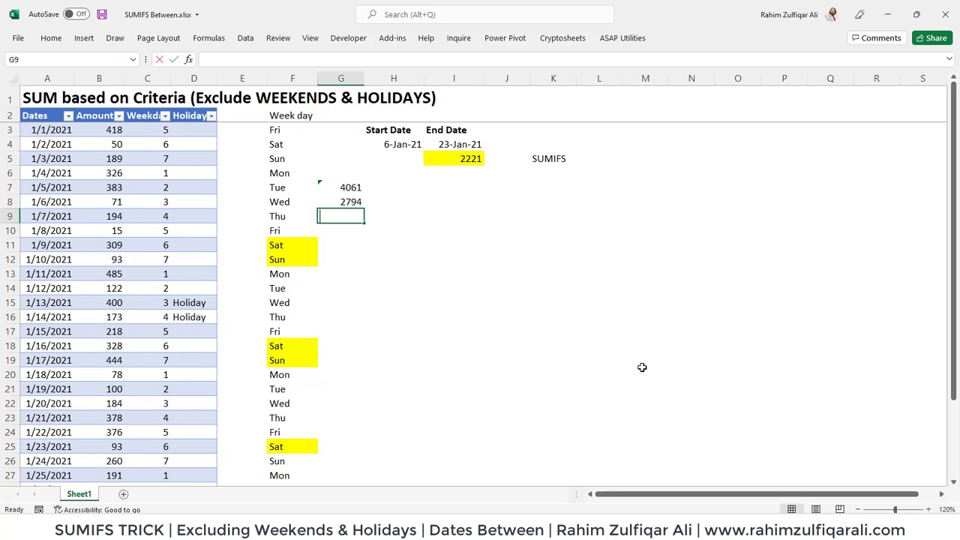
pyautogui.press('Up')
pyautogui.write('-')
pyautogui.press('Left')
pyautogui.press('Left')
pyautogui.press('Left')
pyautogui.press('Left')
pyautogui.press('Down')
pyautogui.press('Down')
pyautogui.press('Down')
pyautogui.press('Down')
pyautogui.press('Down')
pyautogui.press('Right')
pyautogui.write('-')
pyautogui.press('Left')
pyautogui.press('Down')
pyautogui.press('Down')
pyautogui.press('Down')
pyautogui.press('Down')
pyautogui.press('Down')
pyautogui.press('Left')
pyautogui.press('Left')
pyautogui.press('Left')
pyautogui.press('Left')
pyautogui.press('Down')
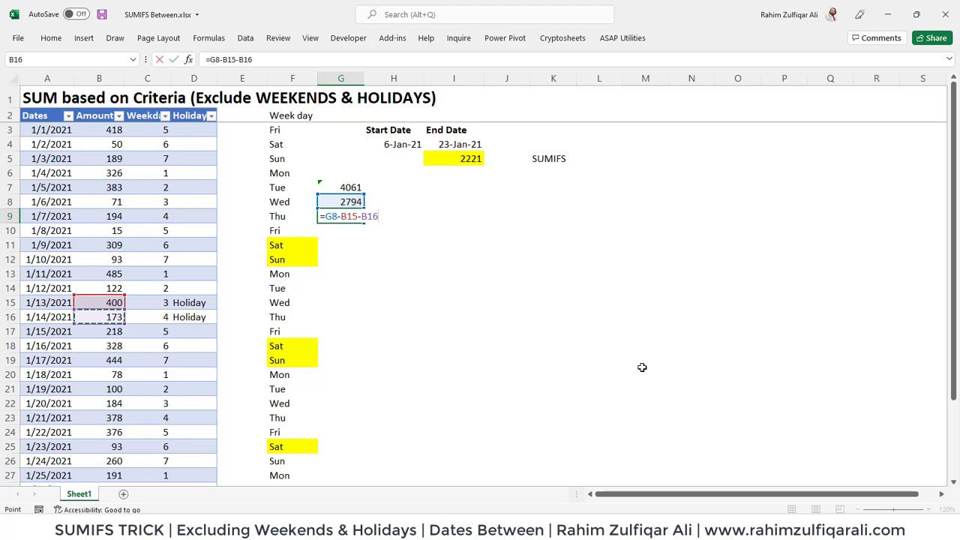
pyautogui.hotkey('ctrl', 'Return')
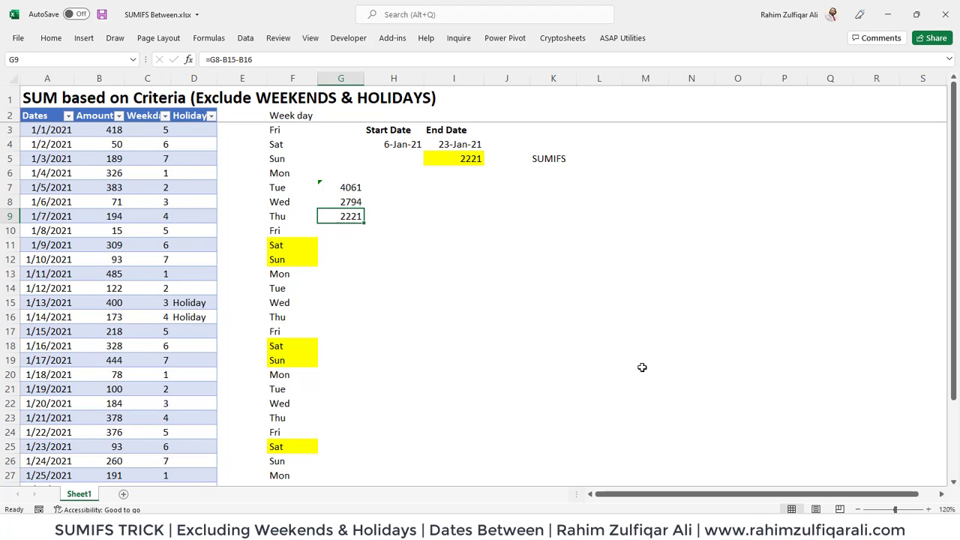
# - Clear the check figures 4061, 2794 and 2221 from G7:G9
pyautogui.press('Up')
pyautogui.press('Up')
pyautogui.hotkey('shift', 'Down')
pyautogui.hotkey('shift', 'Down')
pyautogui.press('Delete')
# - Reopen the I5 SUMIFS formula to review it
pyautogui.press('Up')
pyautogui.press('Up')
pyautogui.press('Right')
pyautogui.press('Right')
pyautogui.press('F2')
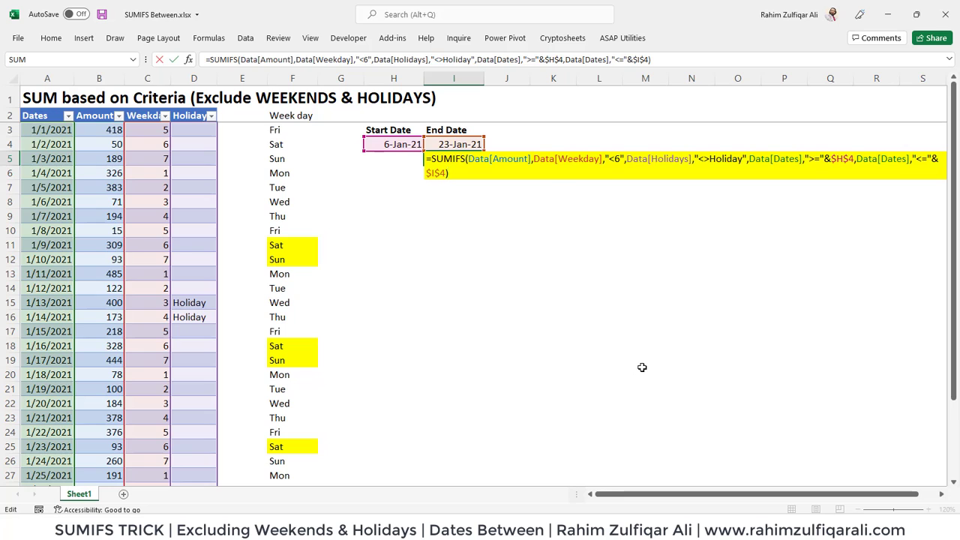
pyautogui.press('Return')
pyautogui.press('Up')
pyautogui.press('Left')
pyautogui.press('Up')
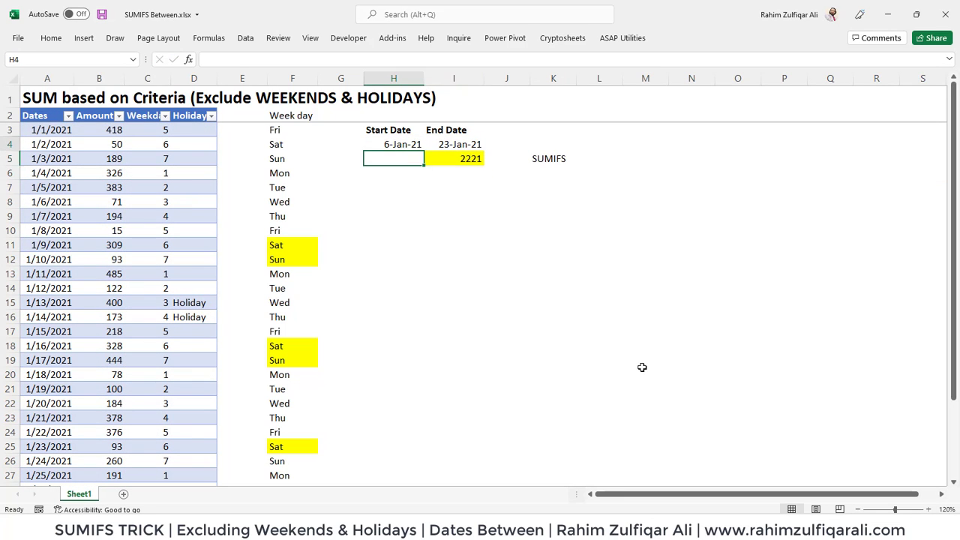
pyautogui.press('Right')
pyautogui.press('Down')
pyautogui.press('Left')
pyautogui.press('Up')
pyautogui.press('Right')
pyautogui.press('Down')
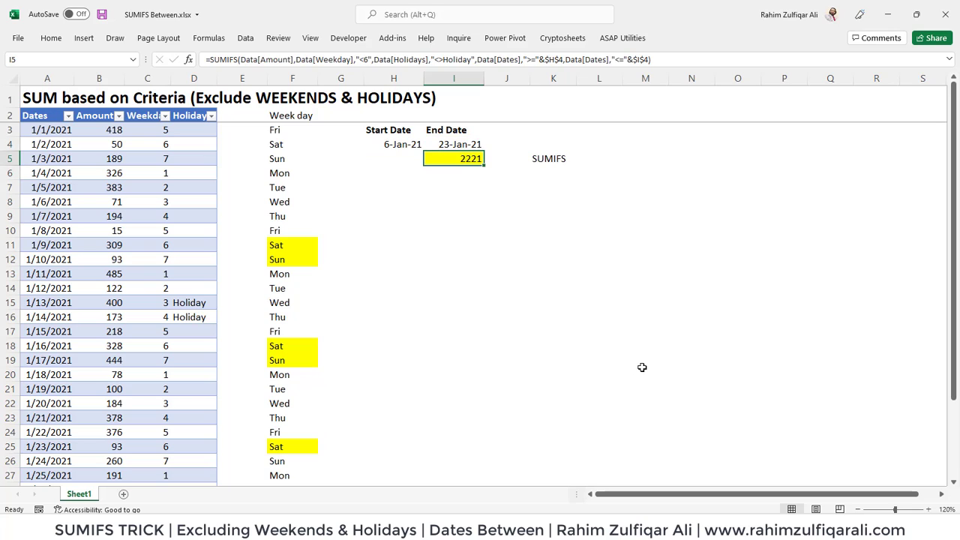